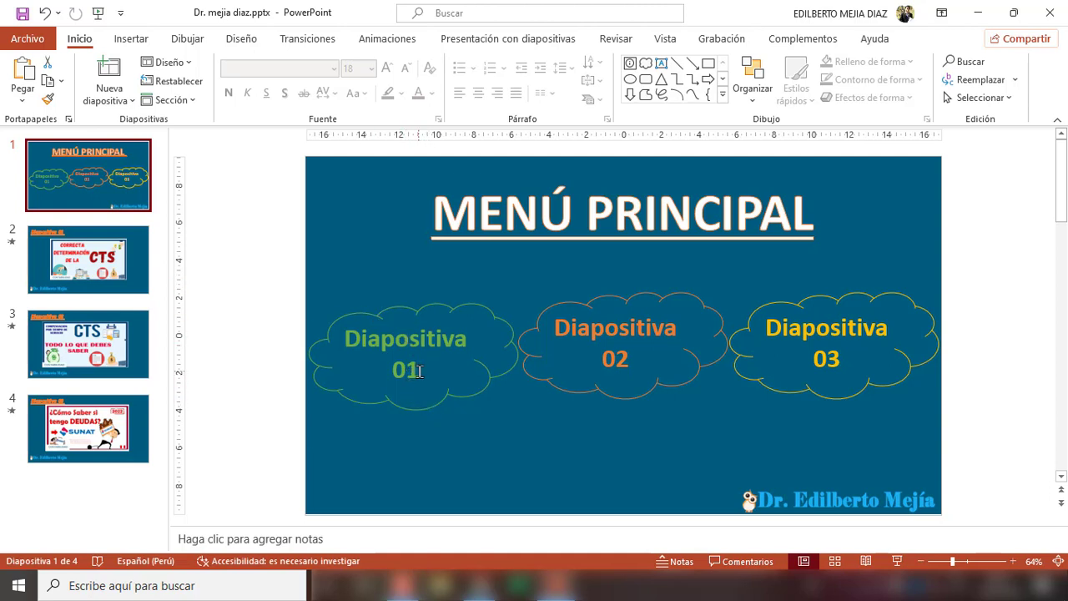
- Review content slides 2, 3 and 4, then return to the MENÚ PRINCIPAL slide
{"action": "left_click", "coordinate": [109, 283]}
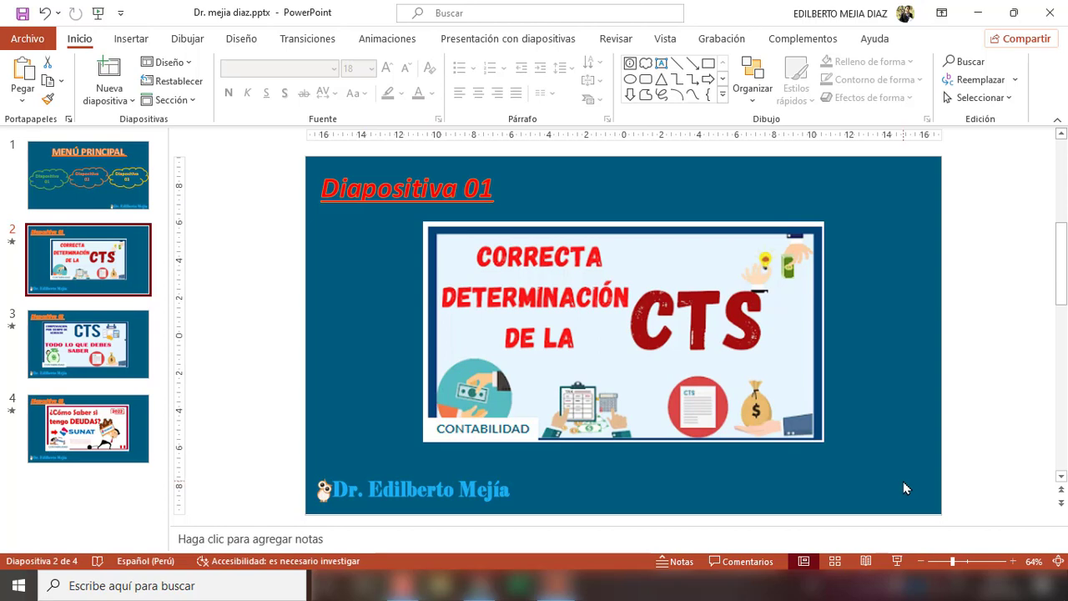
{"action": "left_click", "coordinate": [82, 200]}
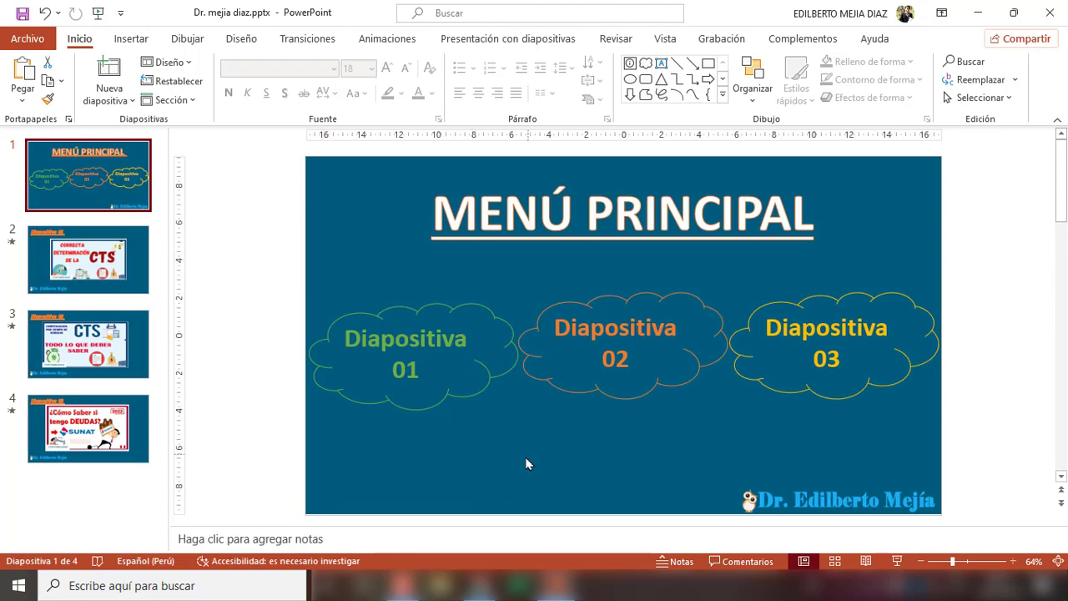
{"action": "left_click", "coordinate": [100, 275]}
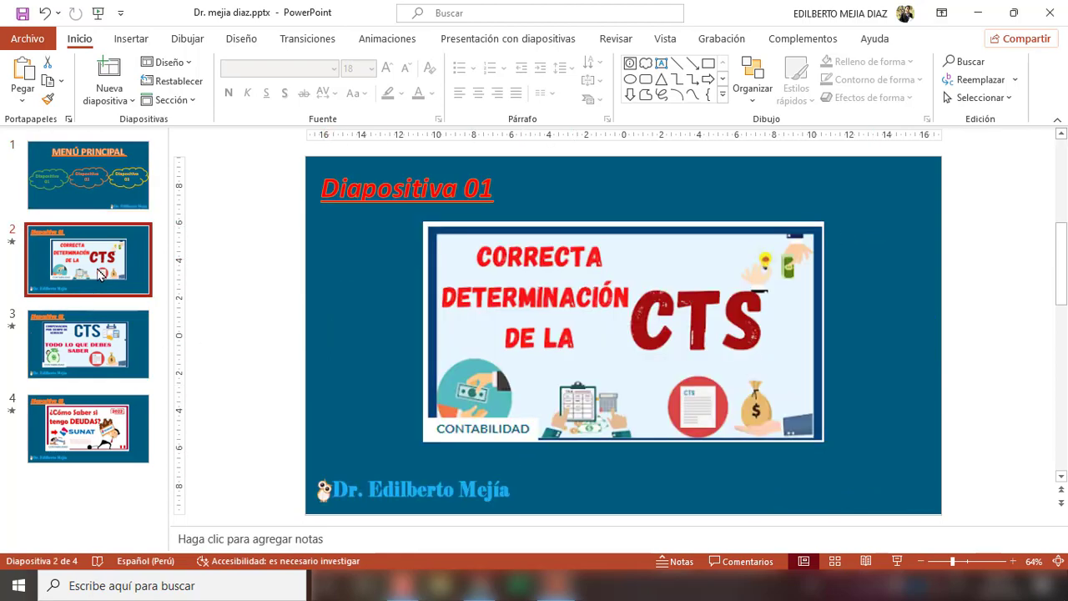
{"action": "left_click", "coordinate": [107, 324]}
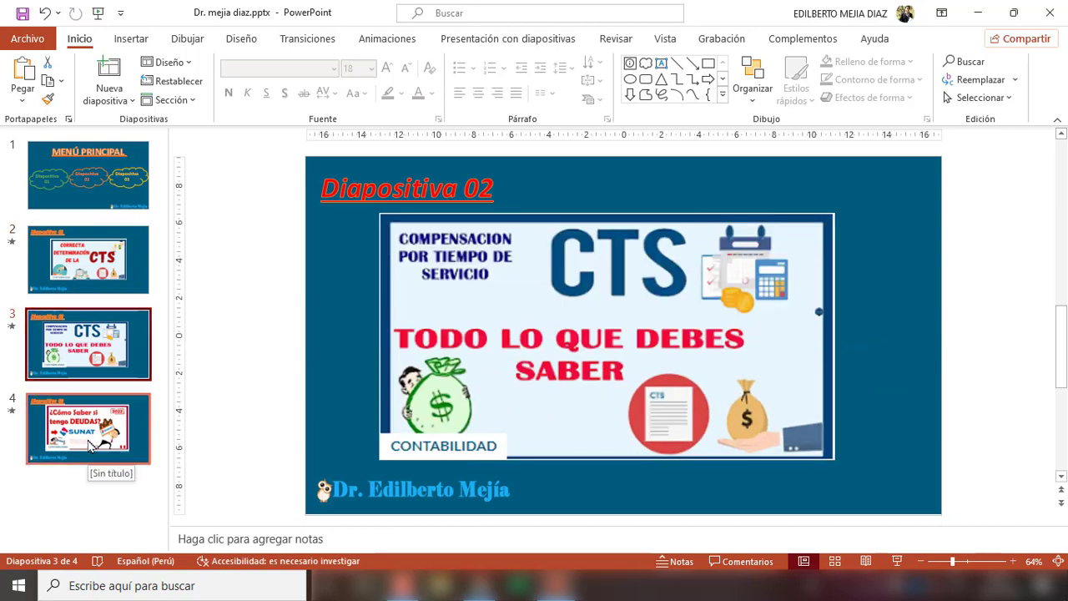
{"action": "left_click", "coordinate": [90, 422]}
{"action": "left_click", "coordinate": [71, 177]}
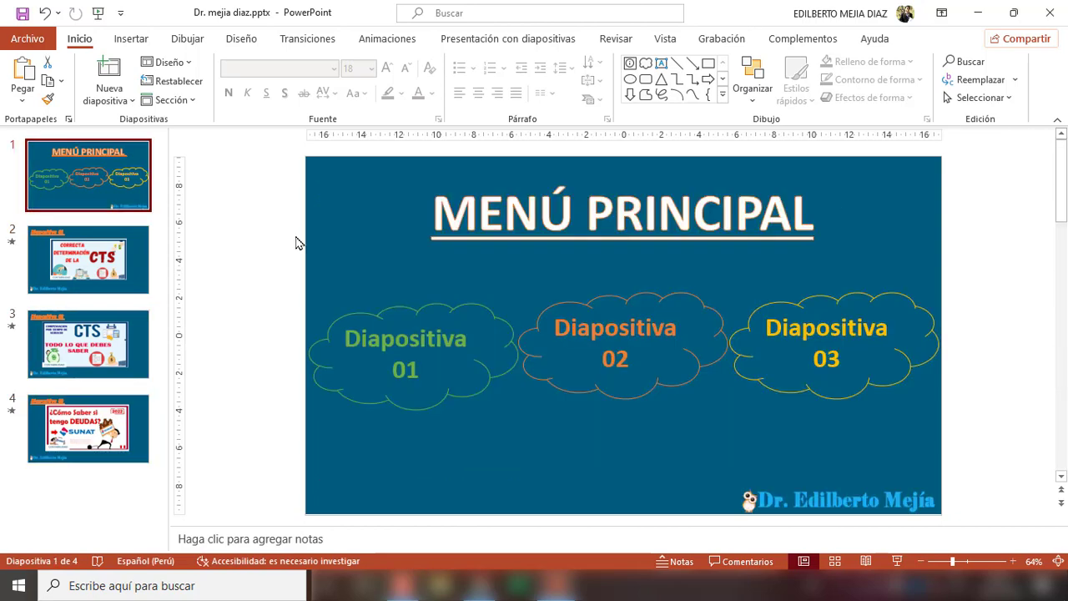
- Select the Diapositiva 01 cloud and browse the Shapes gallery without inserting anything
{"action": "left_click", "coordinate": [447, 309]}
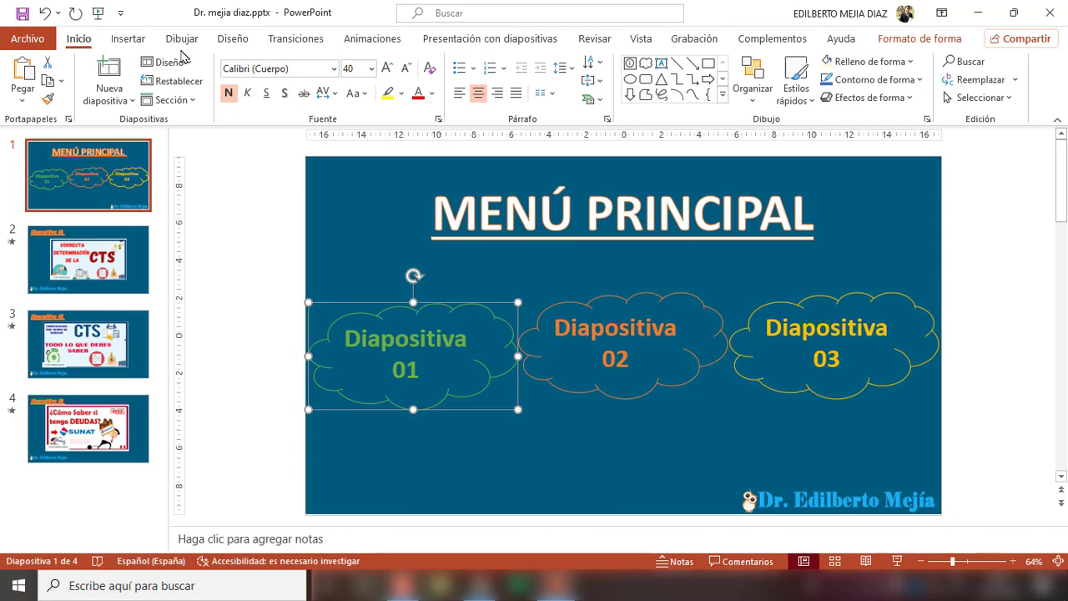
{"action": "left_click", "coordinate": [131, 42]}
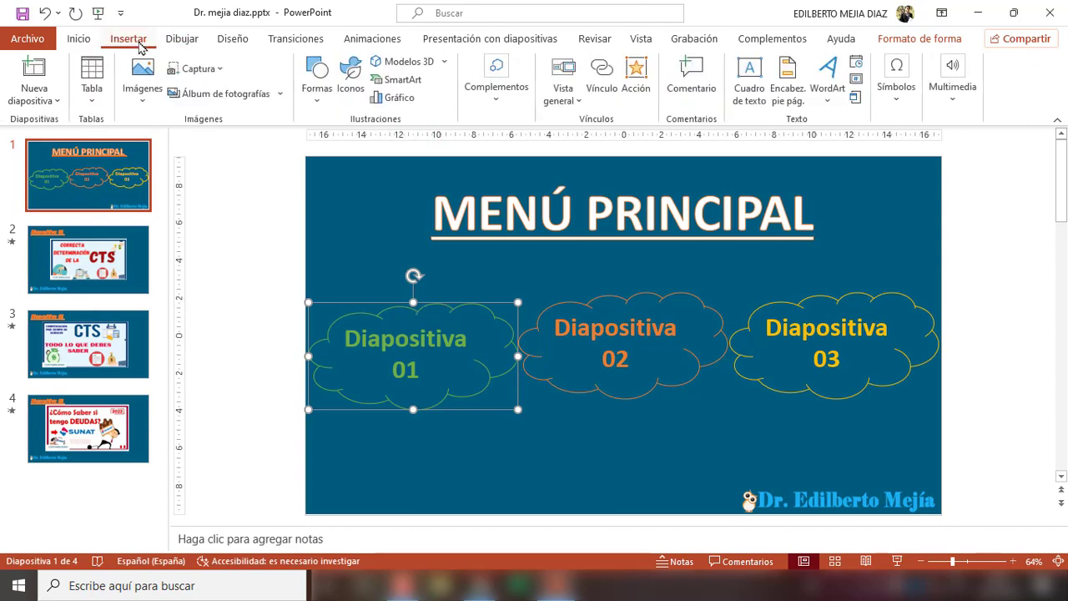
{"action": "left_click", "coordinate": [318, 102]}
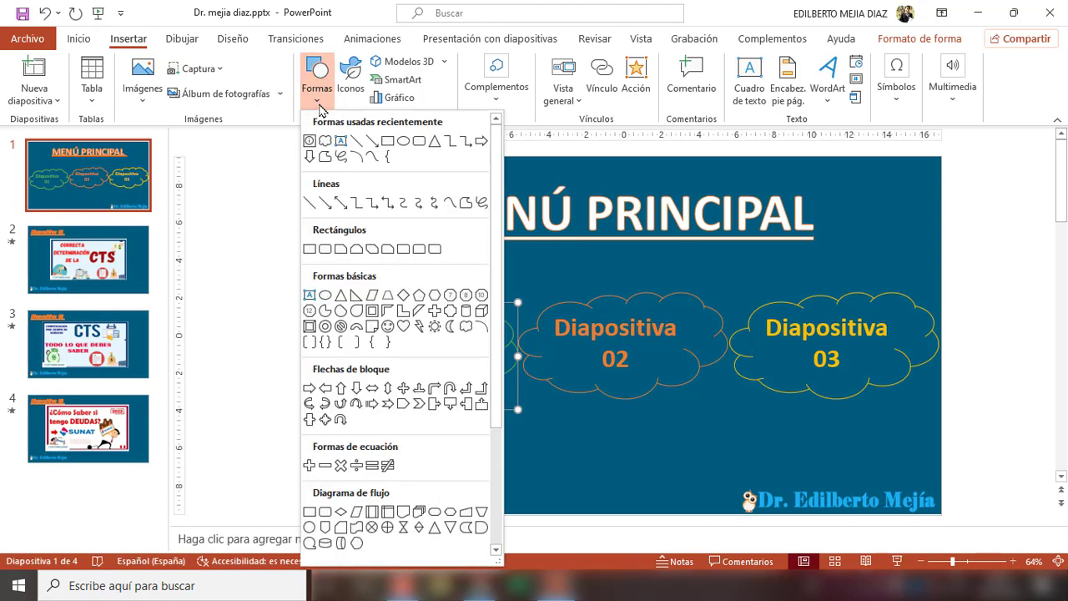
{"action": "scroll", "coordinate": [384, 375], "scroll_direction": "down", "scroll_amount": 2}
{"action": "scroll", "coordinate": [388, 434], "scroll_direction": "down", "scroll_amount": 3}
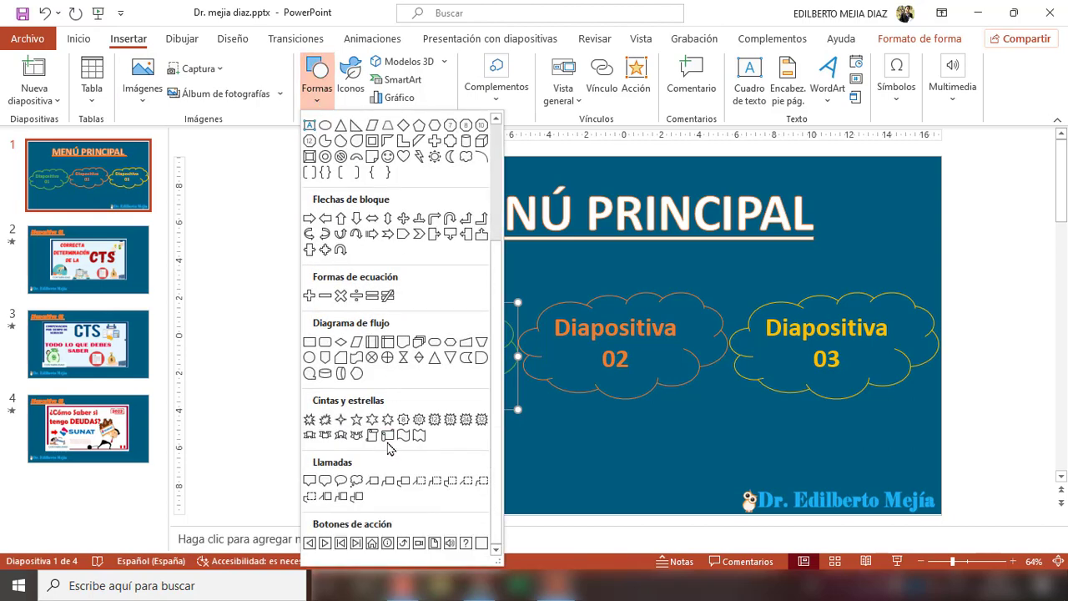
{"action": "left_click", "coordinate": [566, 457]}
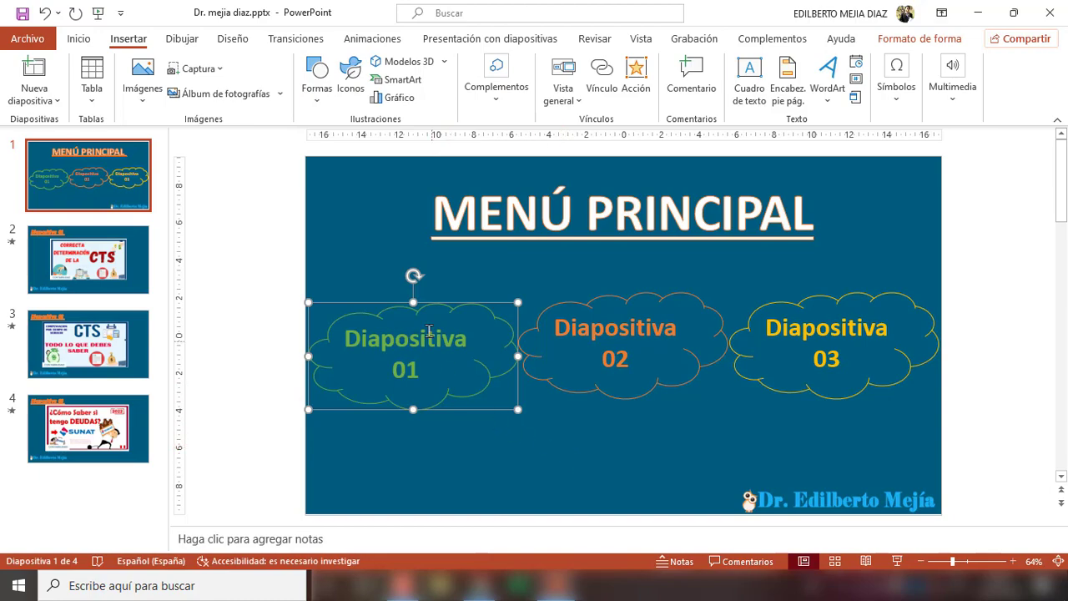
- Hyperlink the Diapositiva 01 cloud to 2. Diapositiva 2 in this document
{"action": "right_click", "coordinate": [424, 302]}
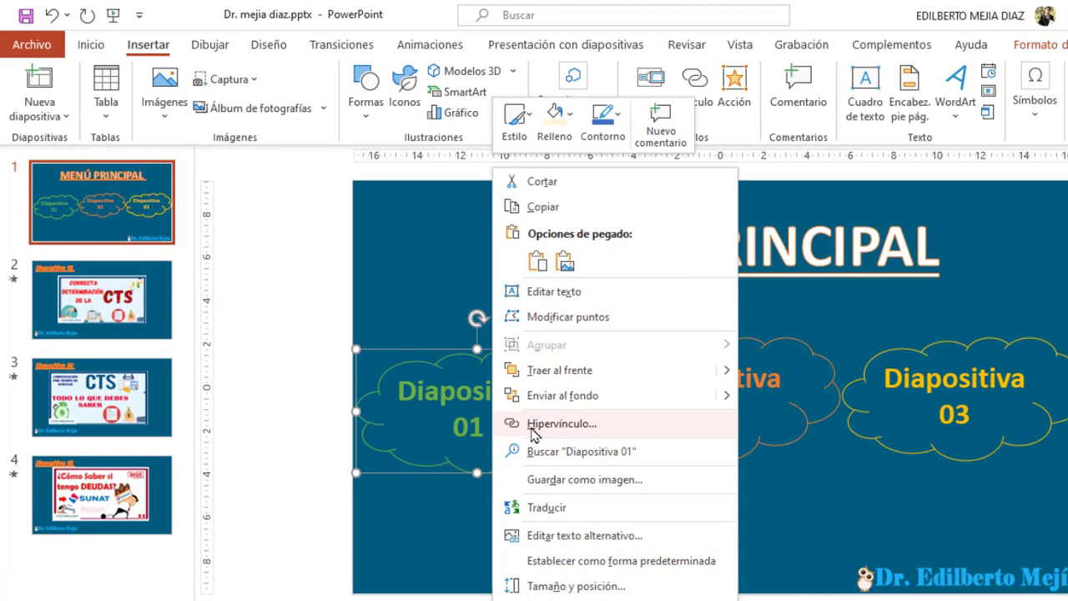
{"action": "left_click", "coordinate": [561, 424]}
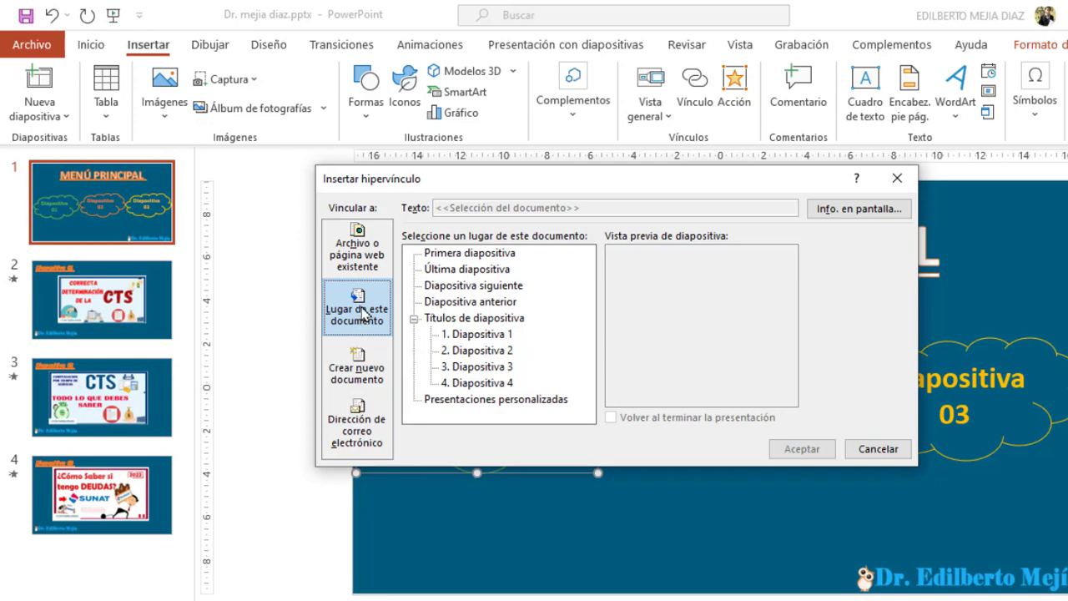
{"action": "left_click", "coordinate": [452, 272]}
{"action": "left_click", "coordinate": [482, 288]}
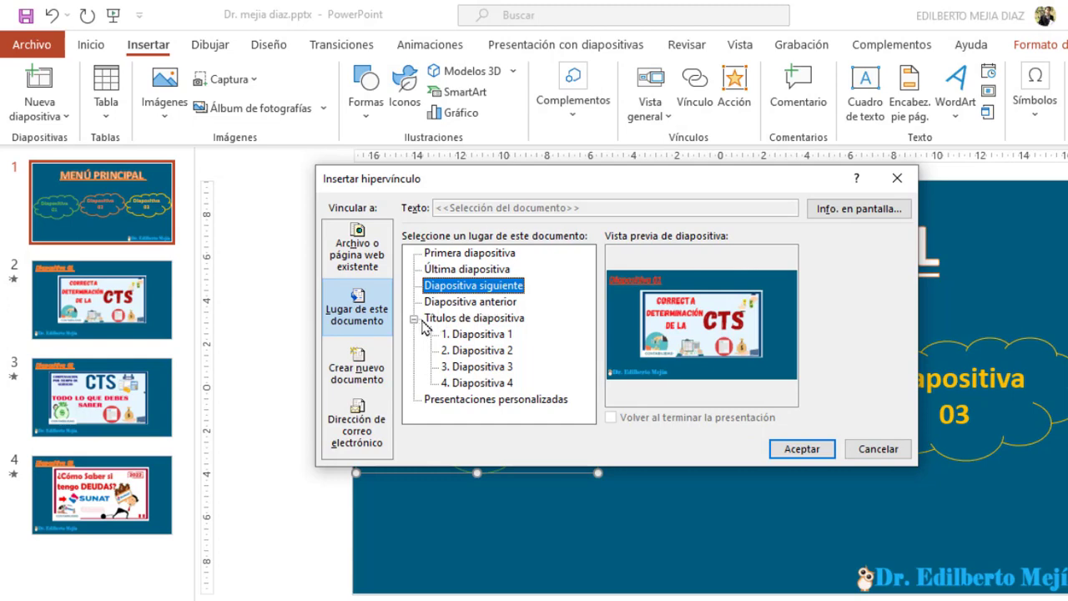
{"action": "left_click", "coordinate": [472, 338]}
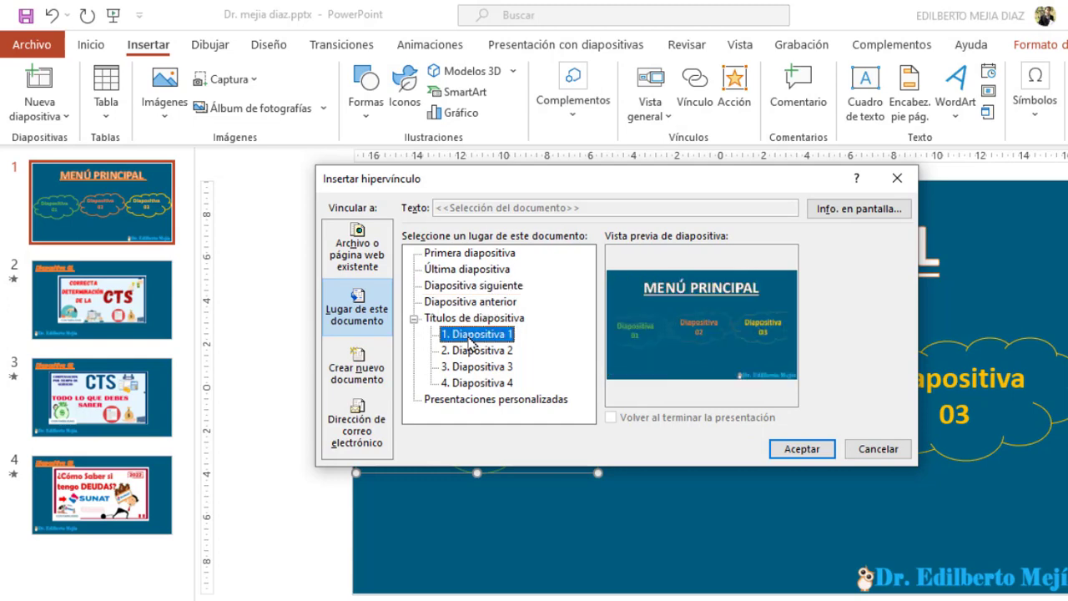
{"action": "left_click", "coordinate": [476, 351]}
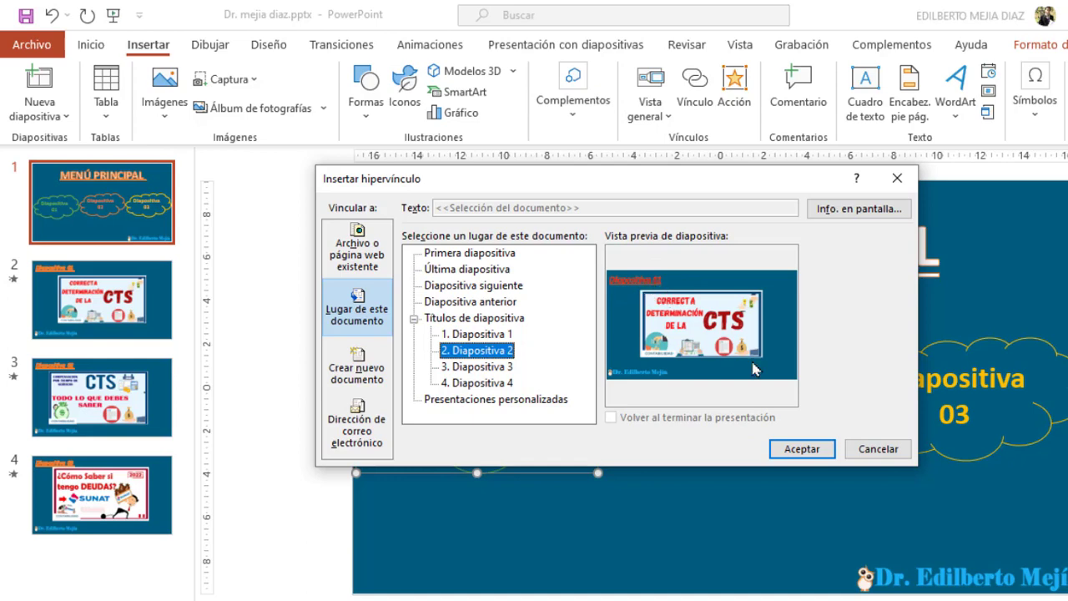
{"action": "left_click", "coordinate": [811, 452]}
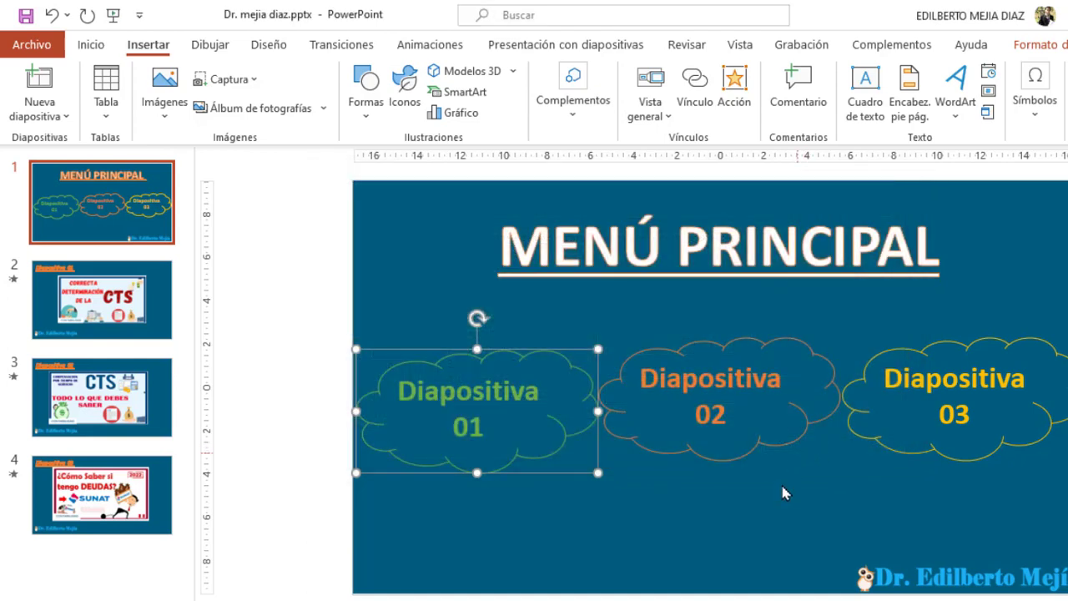
- Hyperlink the Diapositiva 02 cloud to slide 3 in this document
{"action": "left_click", "coordinate": [666, 522]}
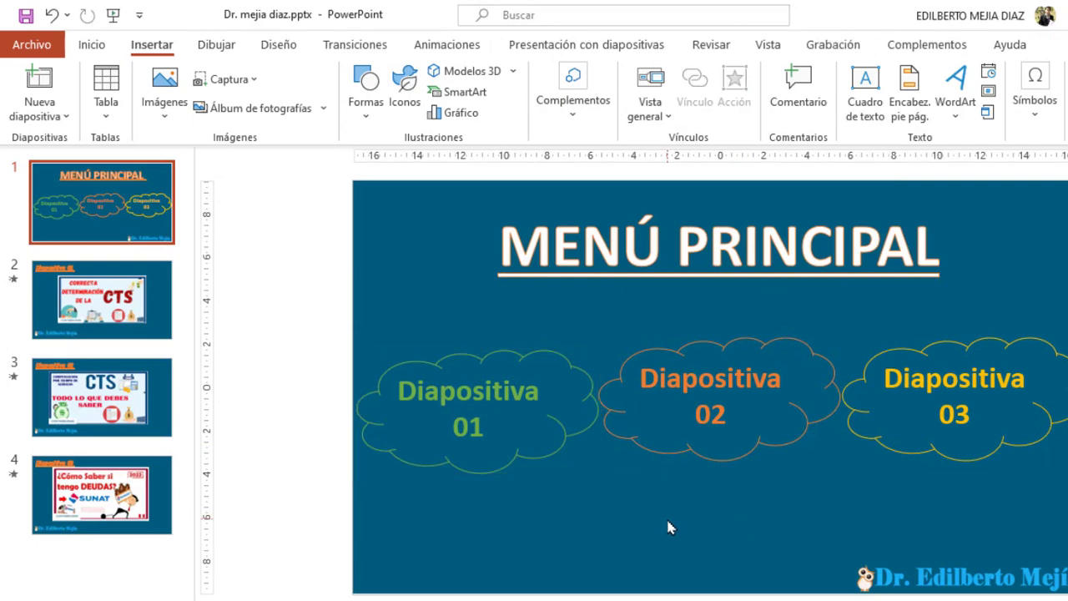
{"action": "left_click", "coordinate": [728, 347]}
{"action": "right_click", "coordinate": [729, 343]}
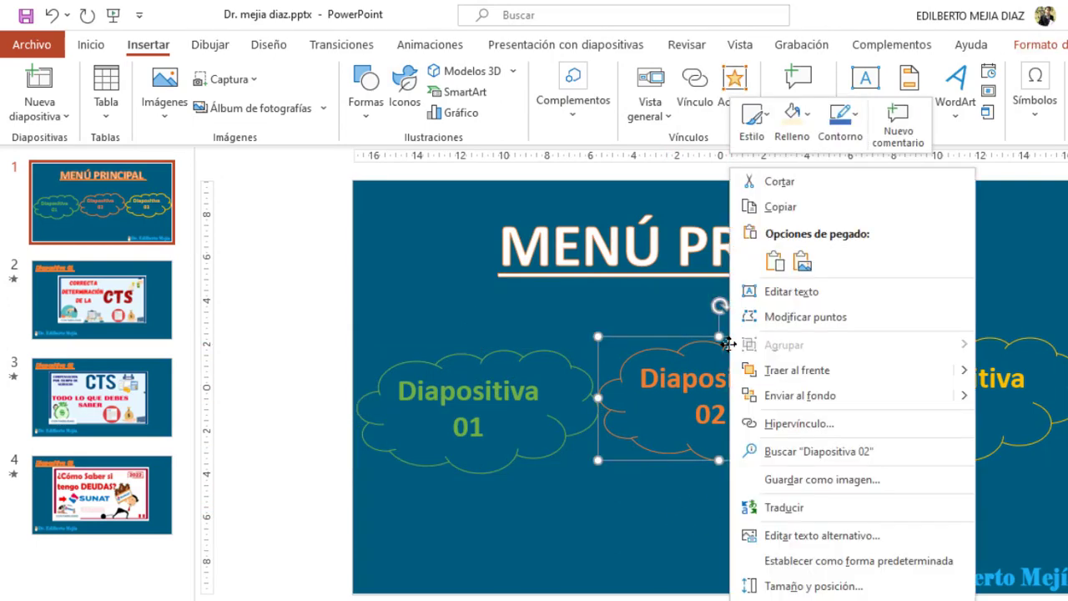
{"action": "left_click", "coordinate": [781, 423]}
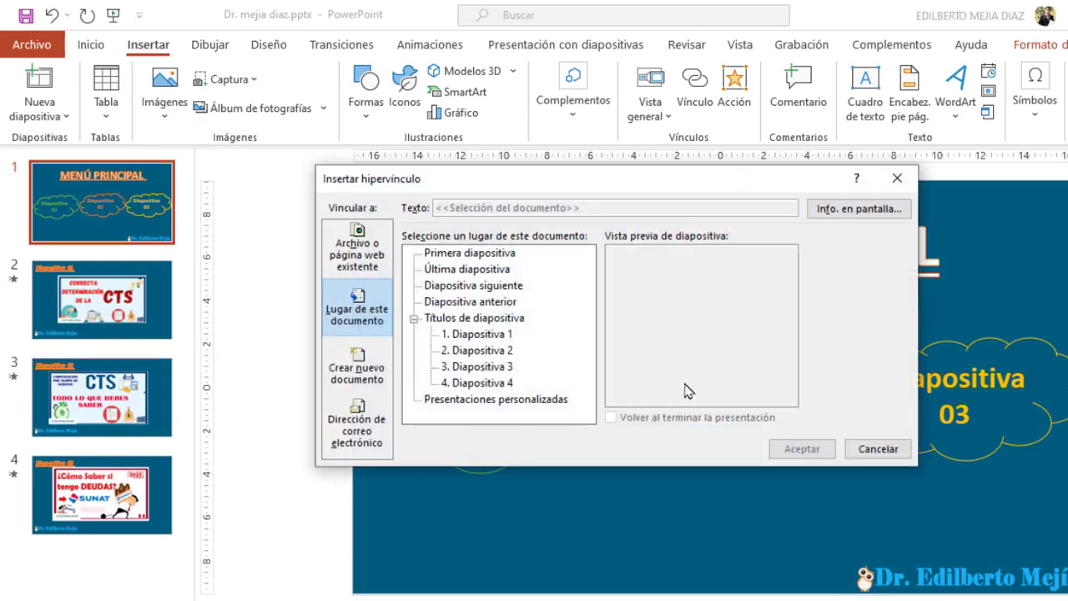
{"action": "left_click", "coordinate": [494, 368]}
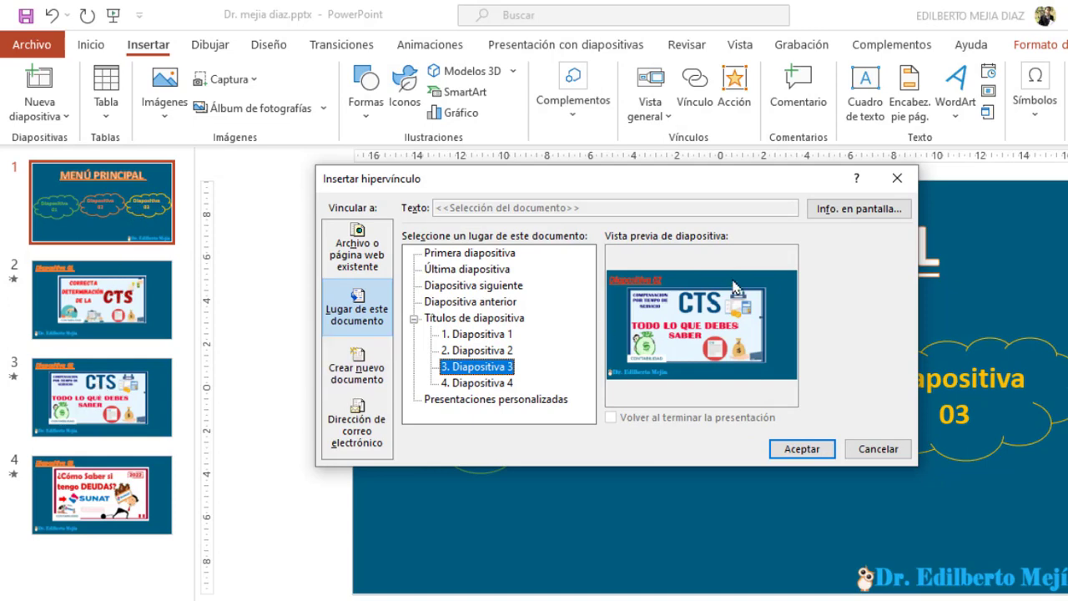
{"action": "left_click", "coordinate": [817, 453]}
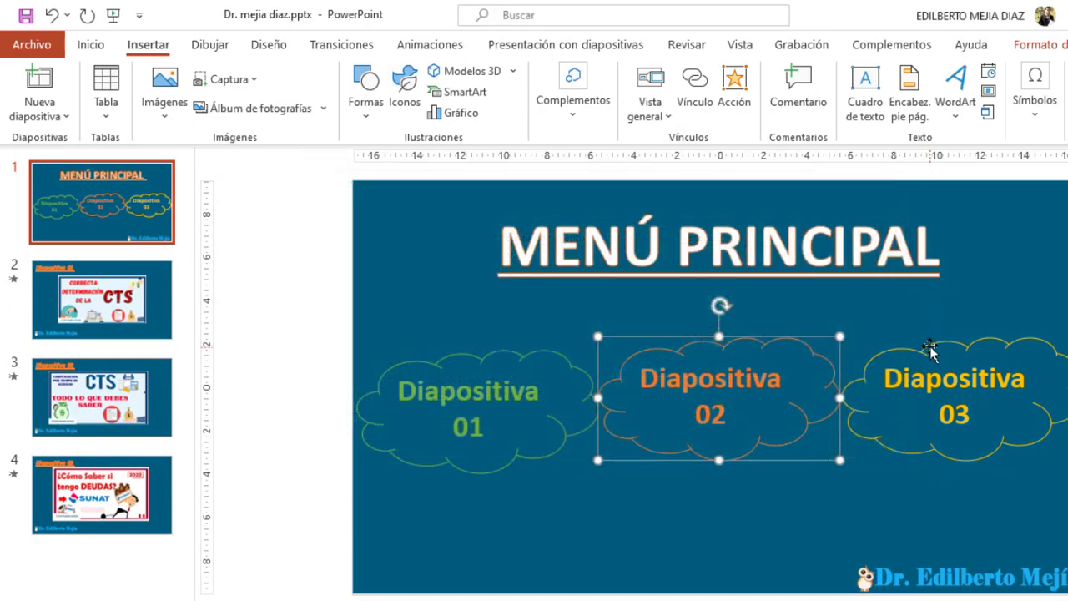
- Hyperlink the Diapositiva 03 cloud to 4. Diapositiva 4, undoing an accidental move first
{"action": "left_click", "coordinate": [932, 350]}
{"action": "right_click", "coordinate": [932, 351]}
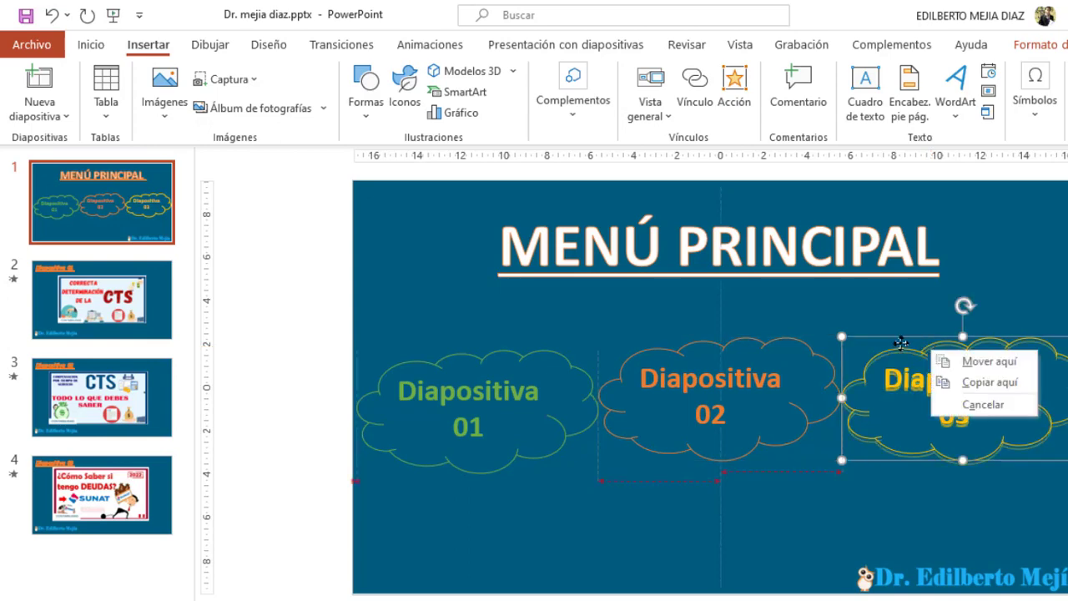
{"action": "left_click", "coordinate": [926, 349]}
{"action": "left_click", "coordinate": [926, 349]}
{"action": "right_click", "coordinate": [927, 349]}
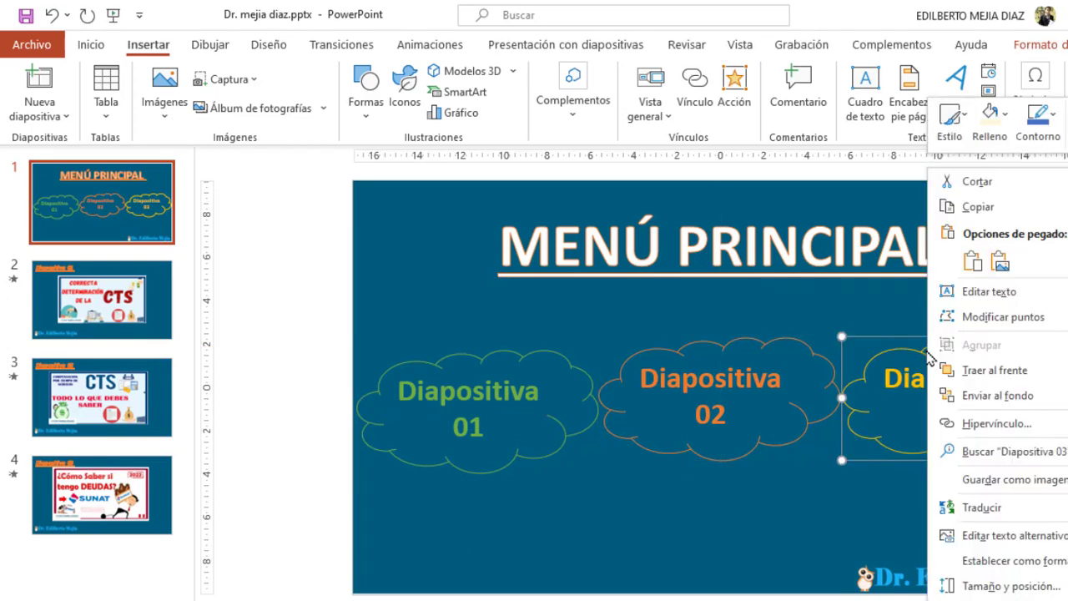
{"action": "left_click", "coordinate": [982, 423]}
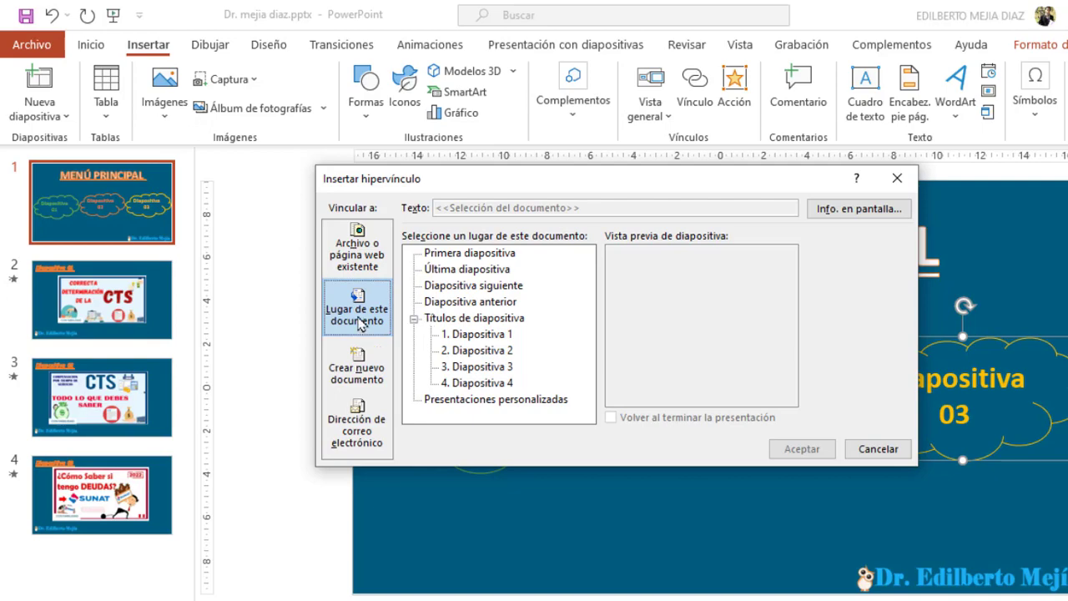
{"action": "left_click", "coordinate": [501, 382]}
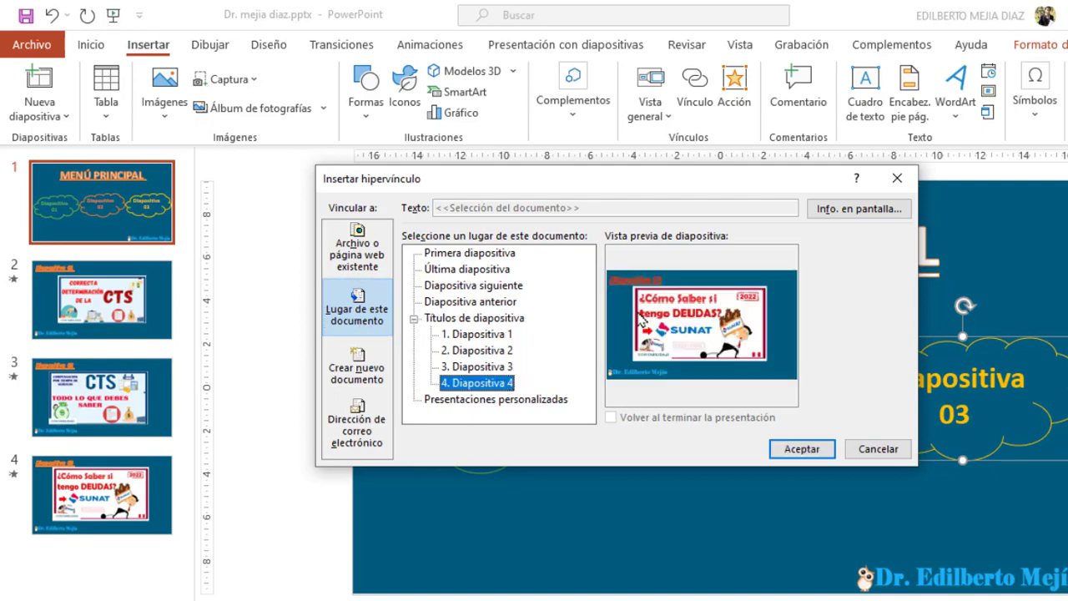
{"action": "left_click", "coordinate": [801, 449]}
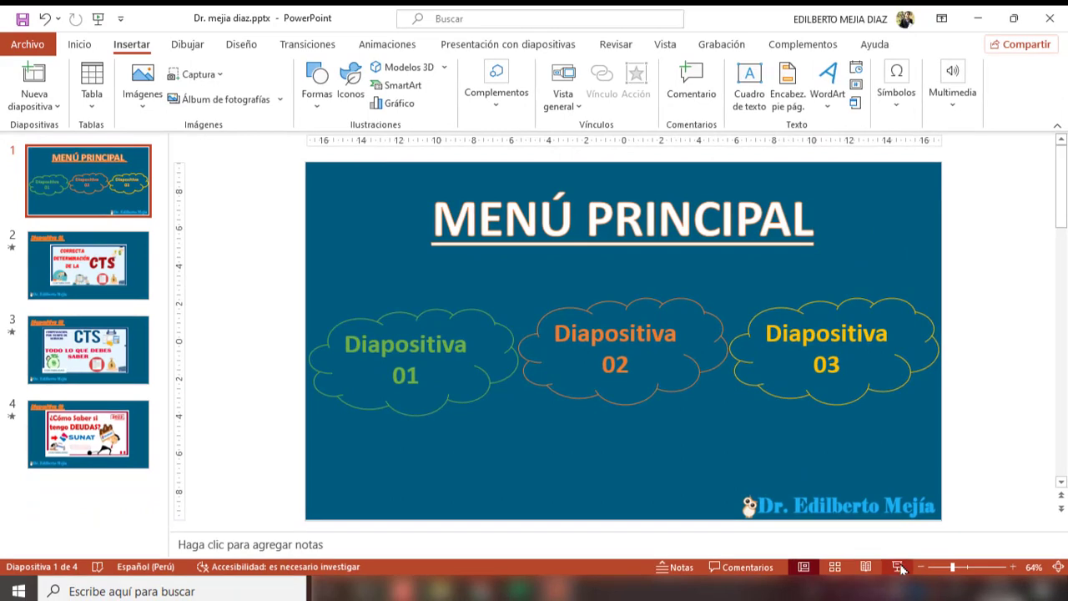
- Run the slide show and click cloud 03 to confirm it reaches the SUNAT debts slide, then exit
{"action": "left_click", "coordinate": [899, 567]}
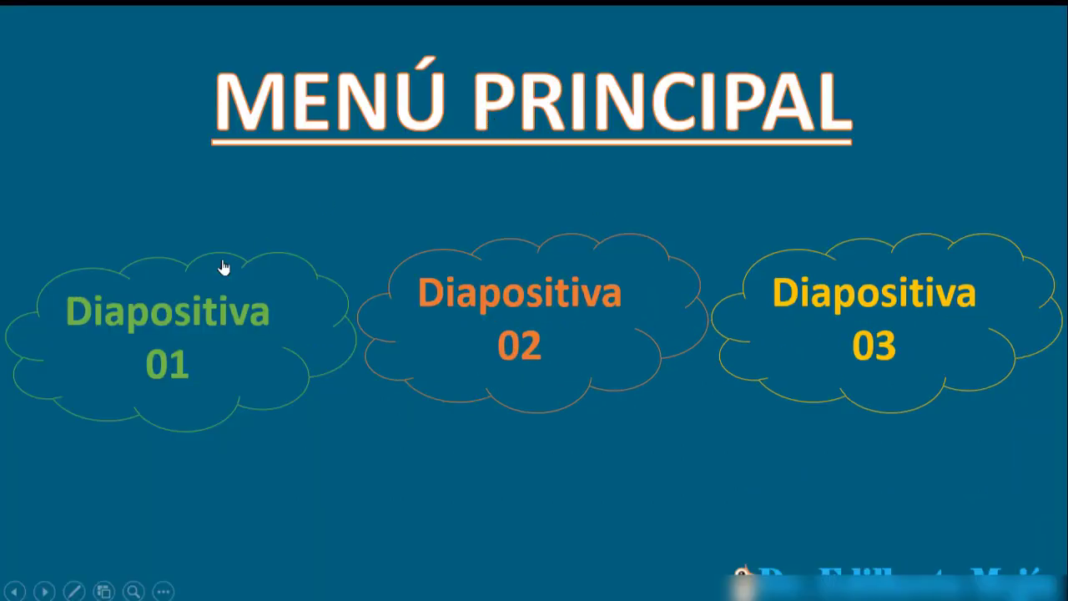
{"action": "left_click", "coordinate": [869, 302]}
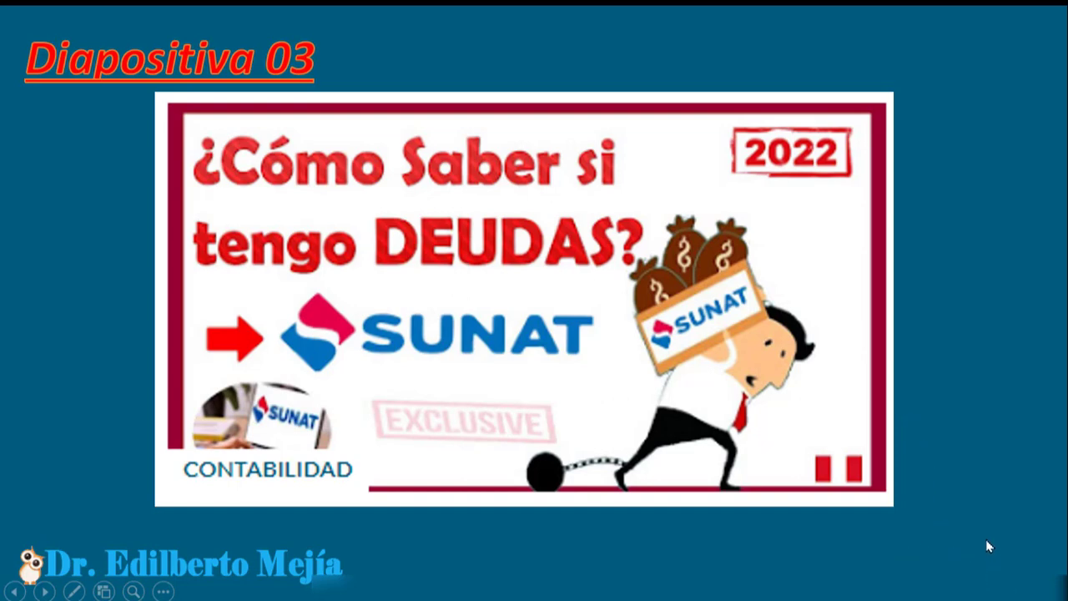
{"action": "key", "text": "Escape"}
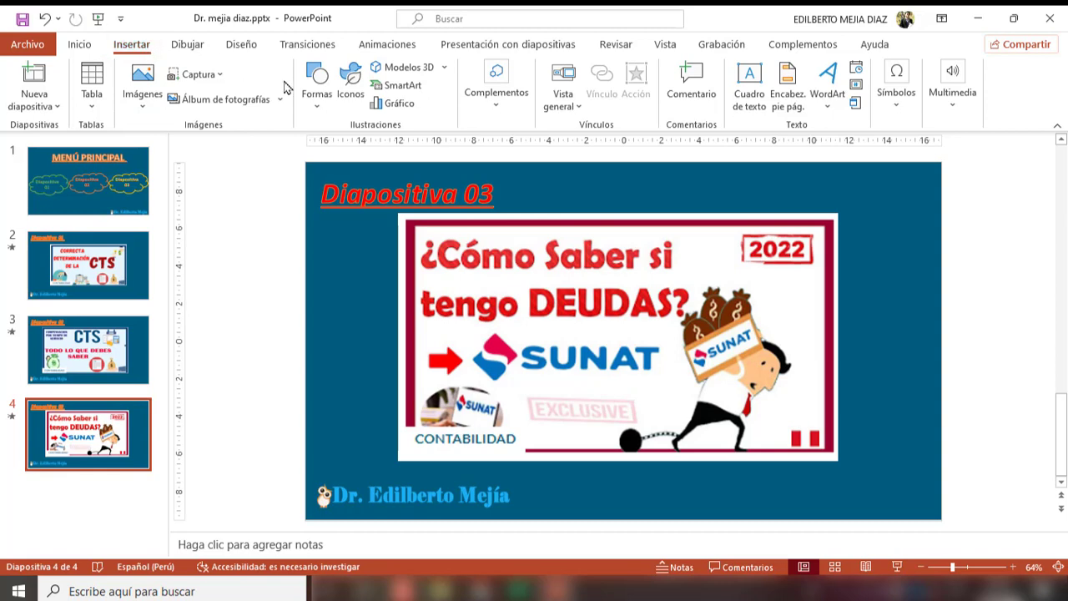
- Draw a go-home action button at the bottom-right of the SUNAT slide
{"action": "left_click", "coordinate": [317, 83]}
{"action": "scroll", "coordinate": [316, 500], "scroll_direction": "down", "scroll_amount": 3}
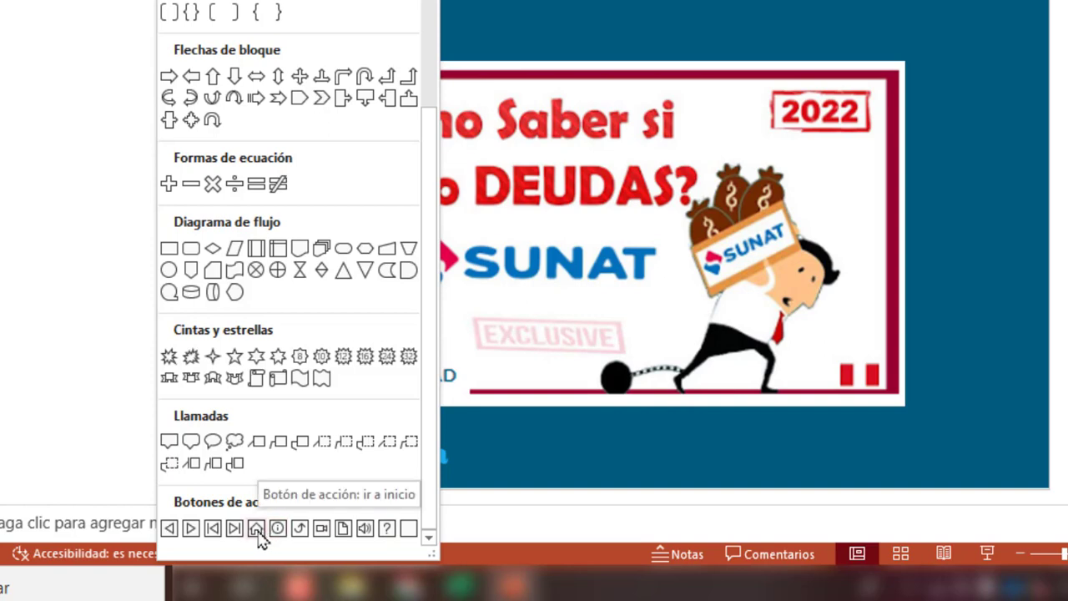
{"action": "left_click", "coordinate": [256, 529]}
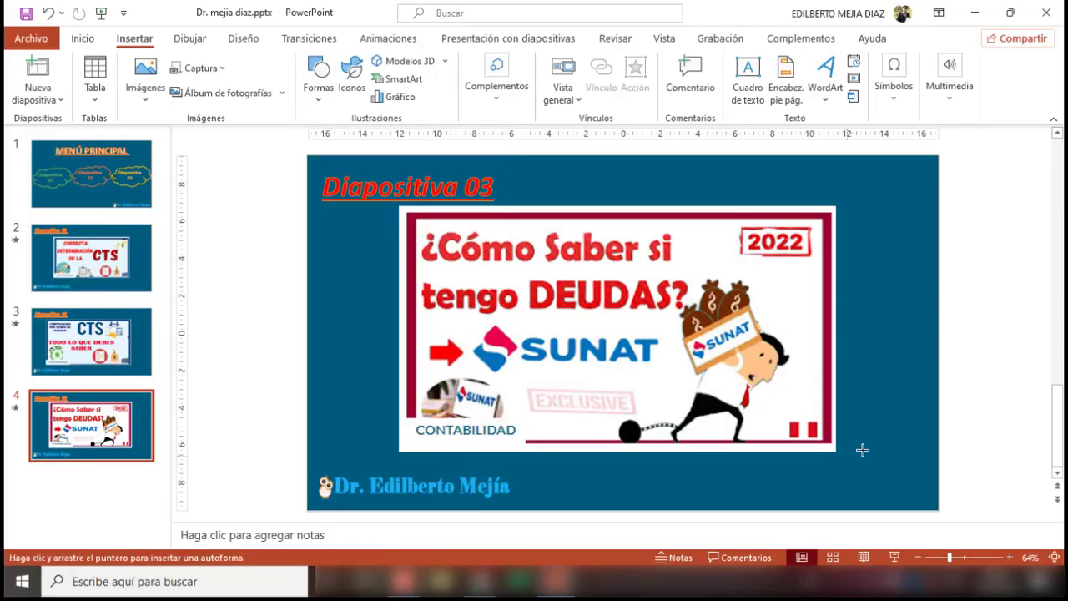
{"action": "left_click_drag", "start_coordinate": [883, 452], "coordinate": [929, 501]}
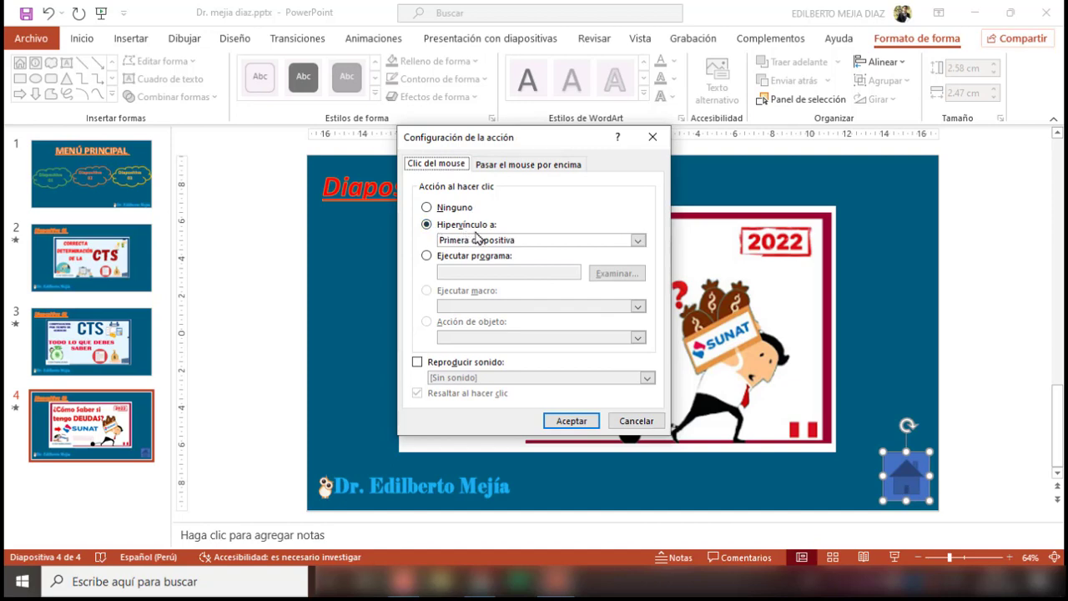
- Set the button to link to the first slide and play the Bomba sound
{"action": "left_click", "coordinate": [638, 242]}
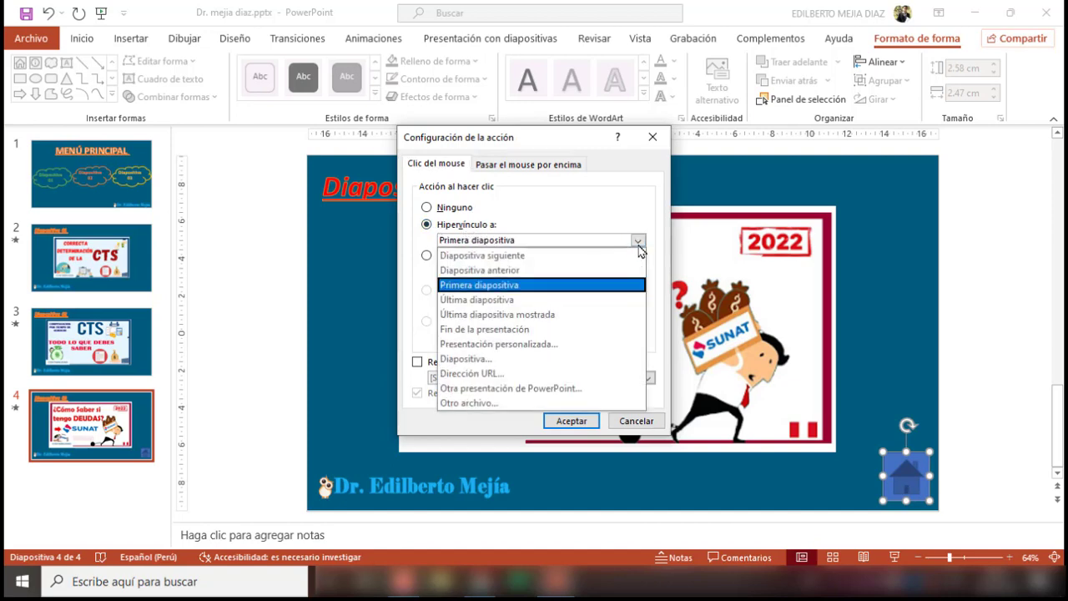
{"action": "left_click", "coordinate": [480, 286]}
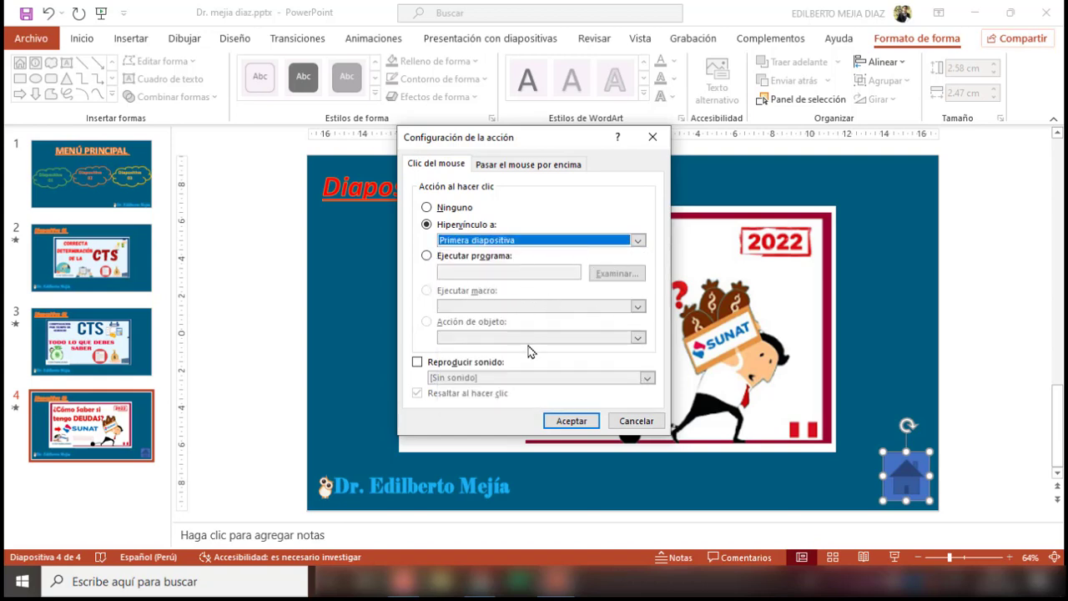
{"action": "left_click", "coordinate": [417, 363]}
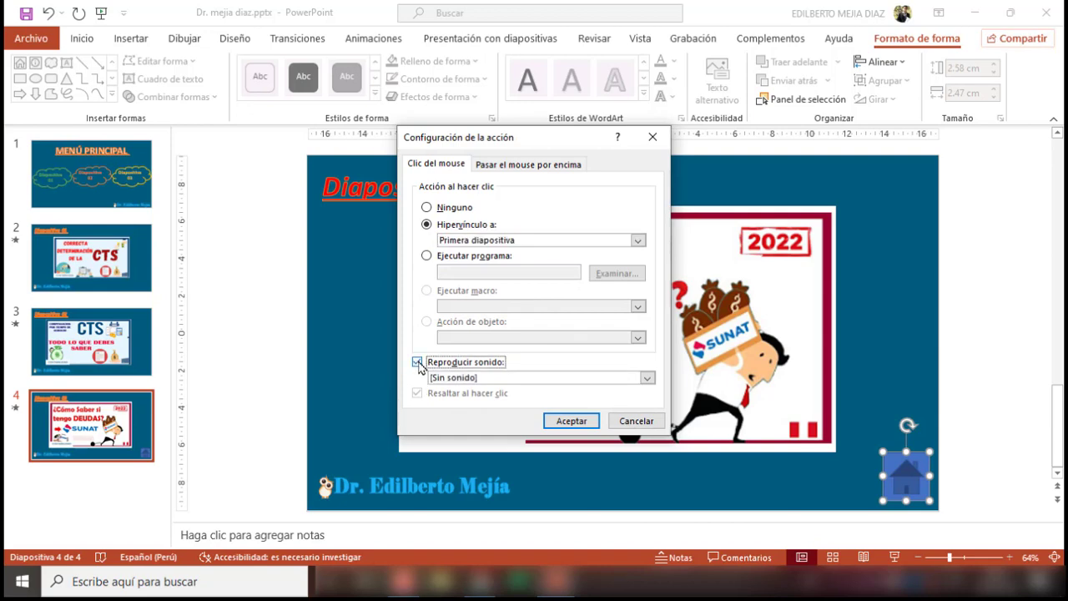
{"action": "left_click", "coordinate": [646, 378]}
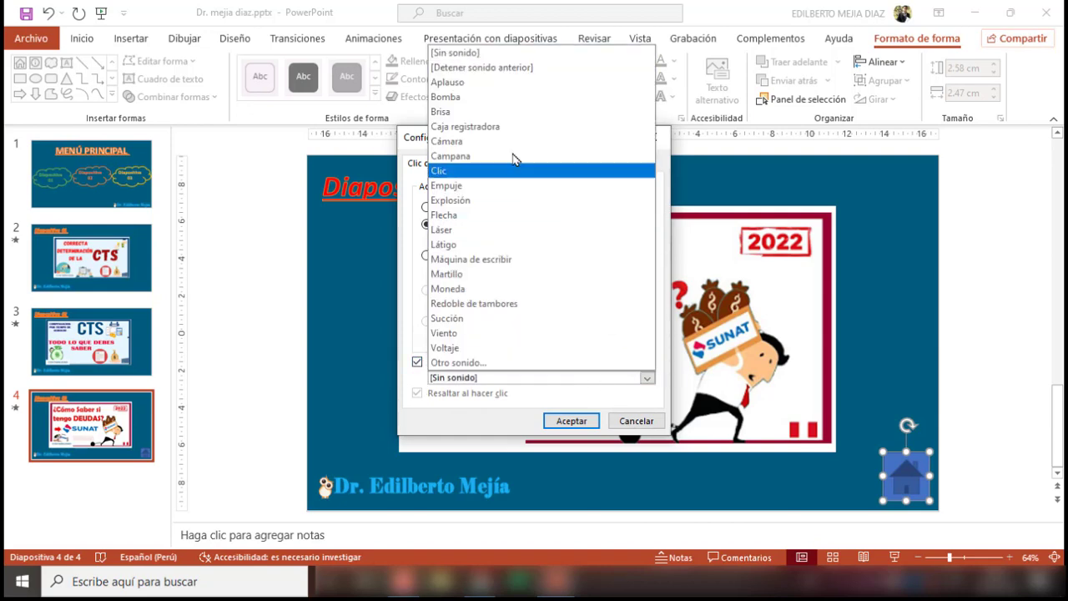
{"action": "left_click", "coordinate": [461, 99]}
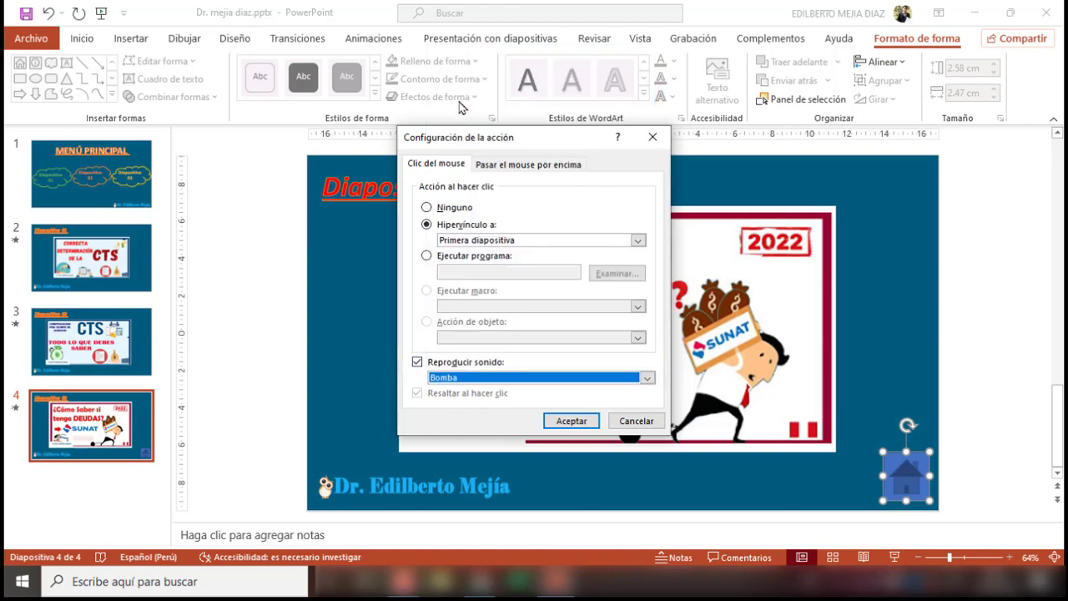
{"action": "left_click", "coordinate": [572, 421]}
{"action": "key", "text": "Escape"}
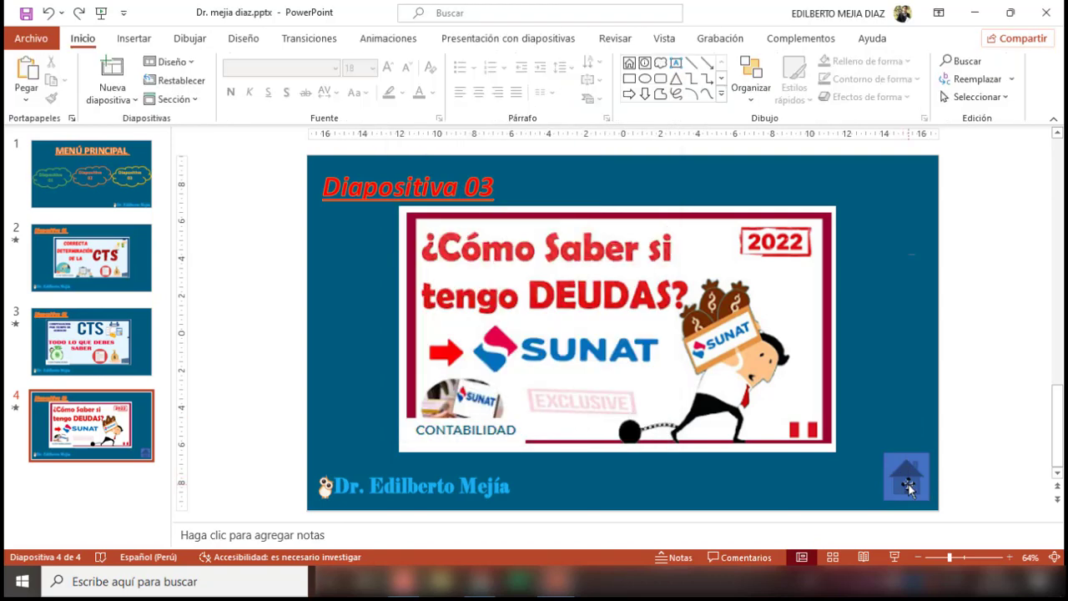
- Apply a grey theme shape style to the home button on slide 4
{"action": "left_click", "coordinate": [901, 472]}
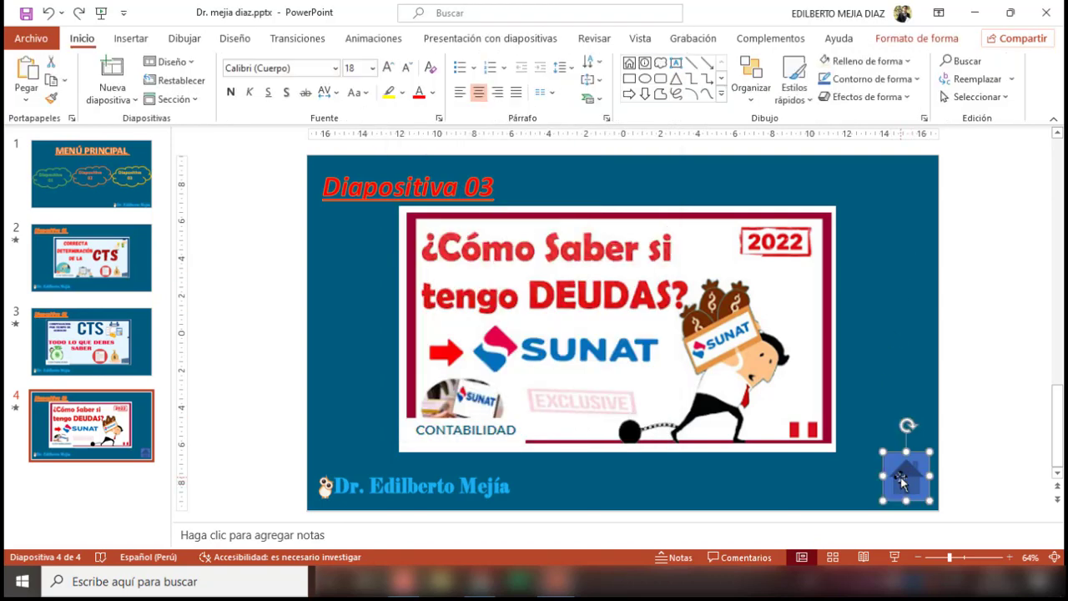
{"action": "left_click", "coordinate": [917, 39]}
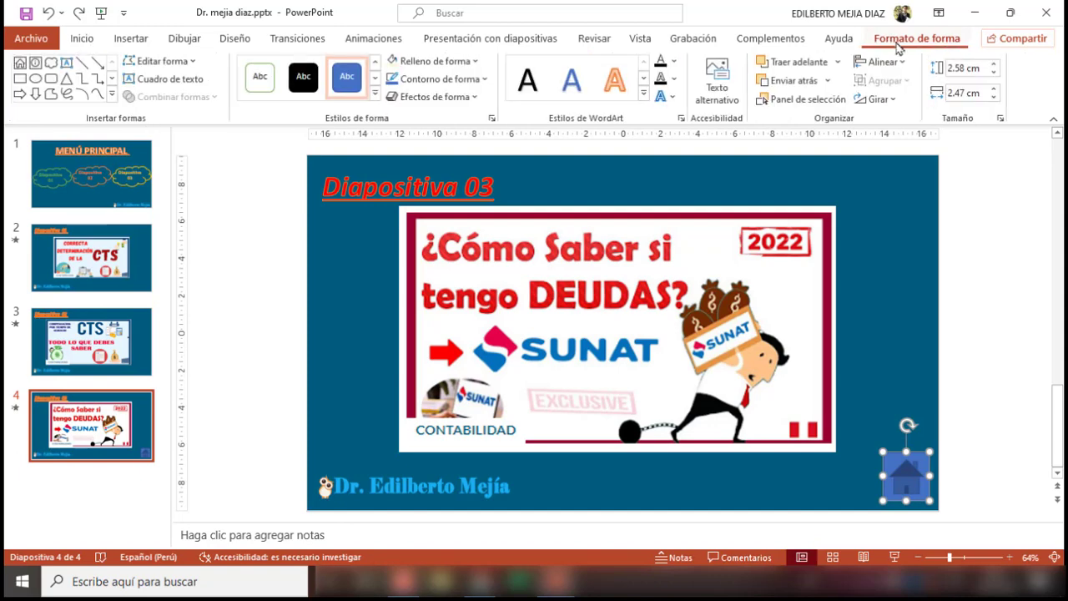
{"action": "left_click", "coordinate": [376, 104]}
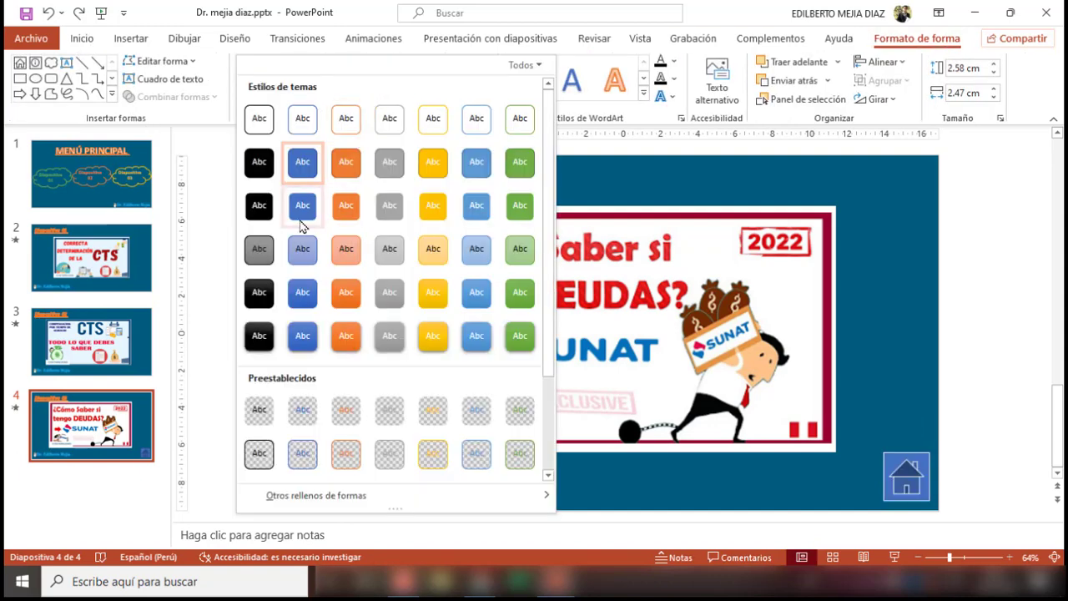
{"action": "left_click", "coordinate": [259, 257]}
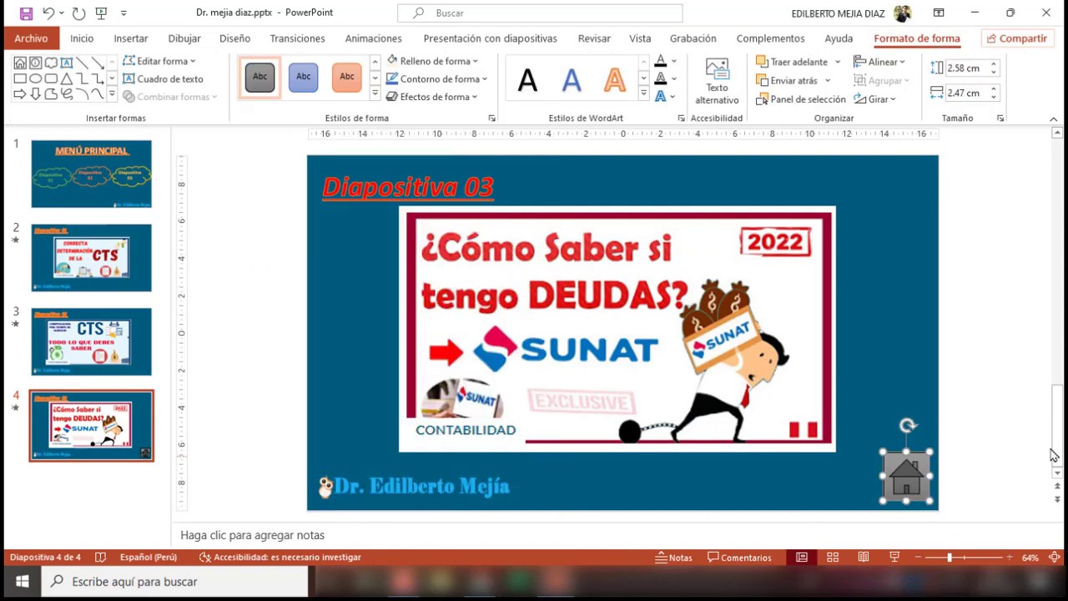
{"action": "left_click", "coordinate": [1014, 446]}
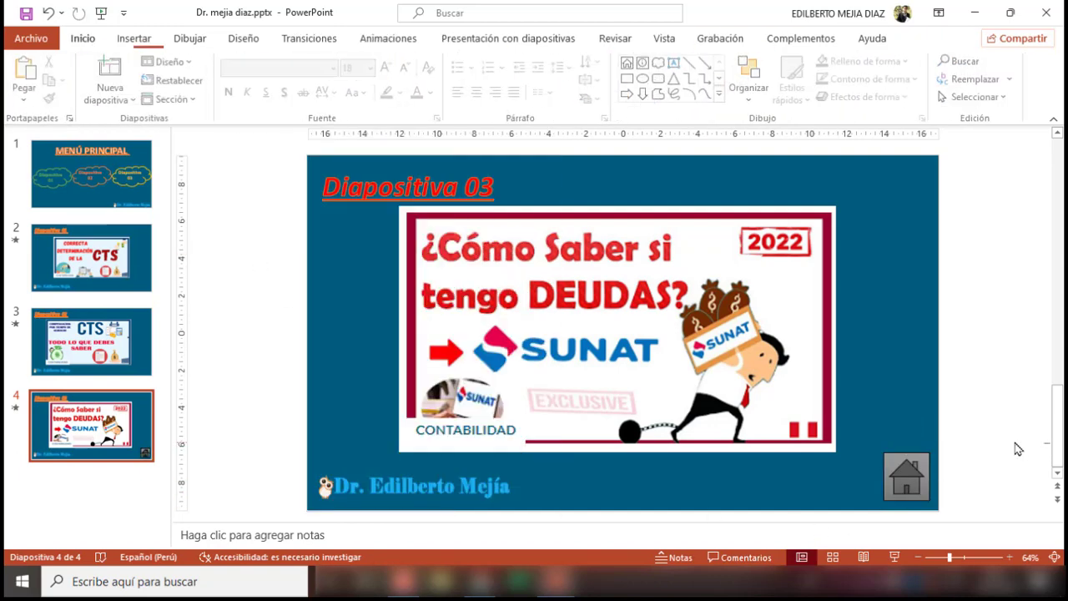
- On slide 3, draw a right arrow bottom-right, flip it to point left, and label it 'inicio'
{"action": "left_click", "coordinate": [114, 342]}
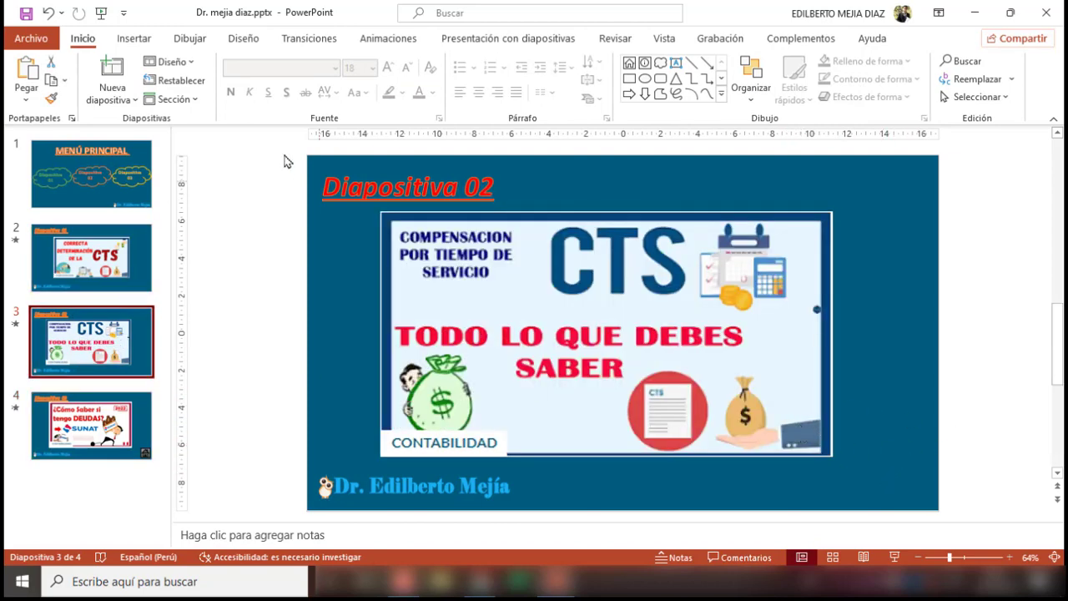
{"action": "left_click", "coordinate": [134, 38]}
{"action": "left_click", "coordinate": [317, 98]}
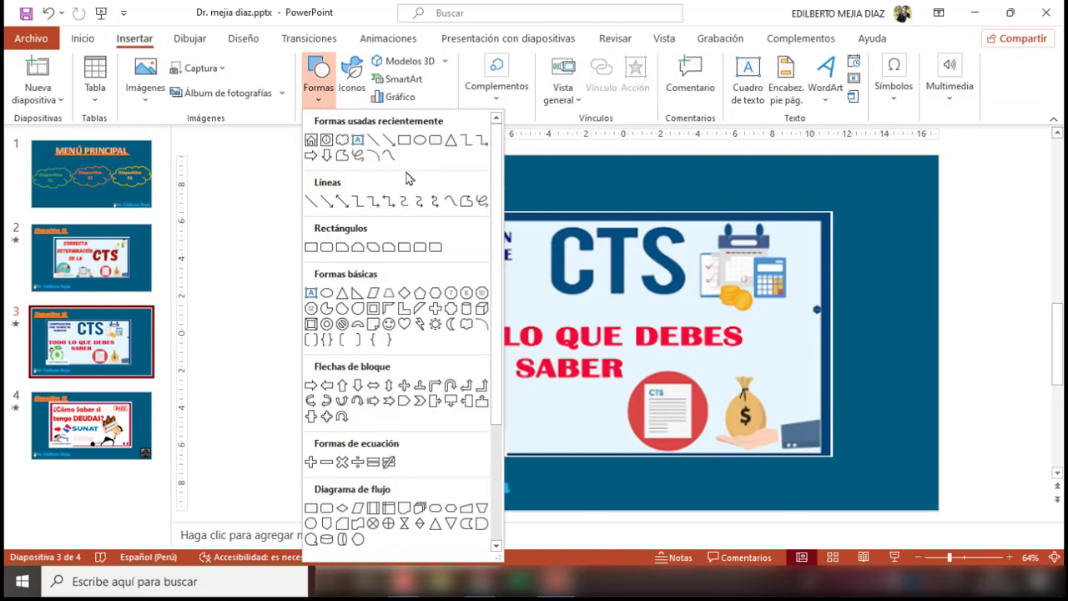
{"action": "left_click", "coordinate": [314, 156]}
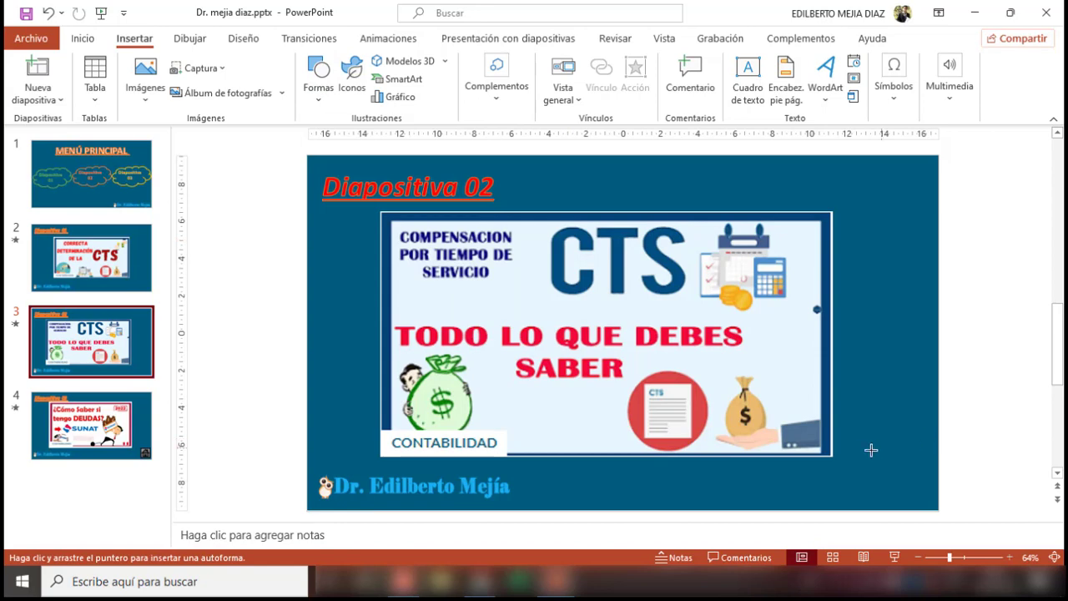
{"action": "left_click_drag", "start_coordinate": [854, 456], "coordinate": [910, 500]}
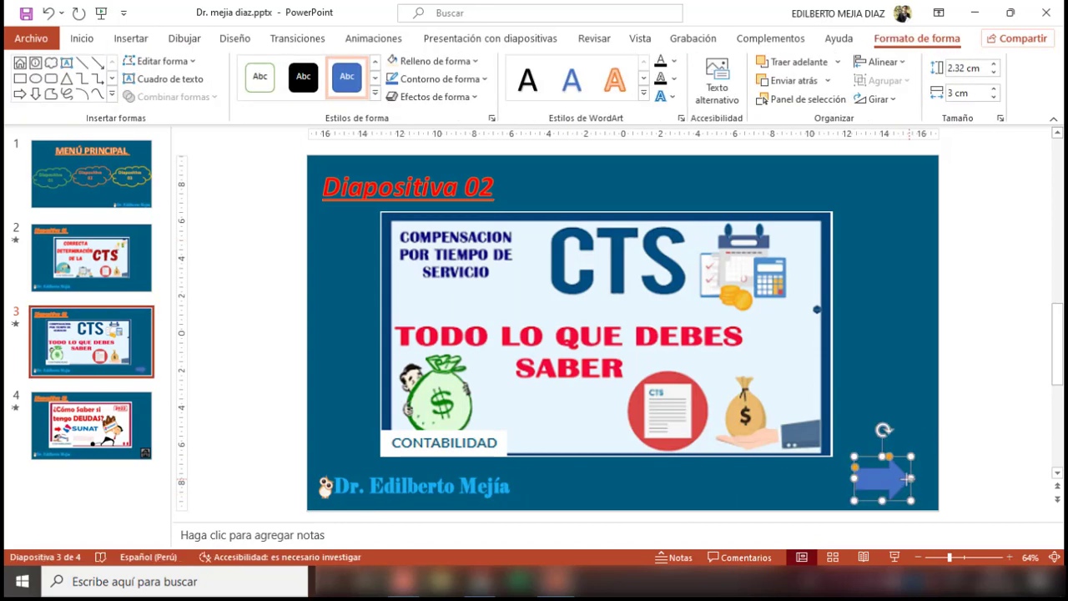
{"action": "mouse_move", "coordinate": [908, 478]}
{"action": "left_mouse_down"}
{"action": "mouse_move", "coordinate": [808, 479]}
{"action": "mouse_move", "coordinate": [908, 487]}
{"action": "left_mouse_up"}
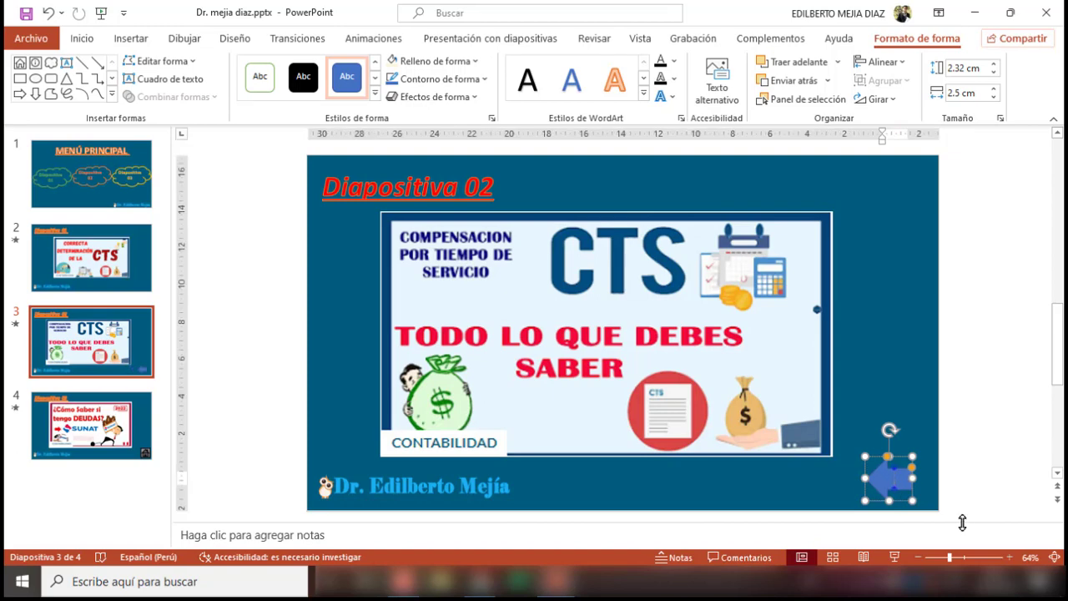
{"action": "type", "text": "inicio"}
{"action": "key", "text": "Escape"}
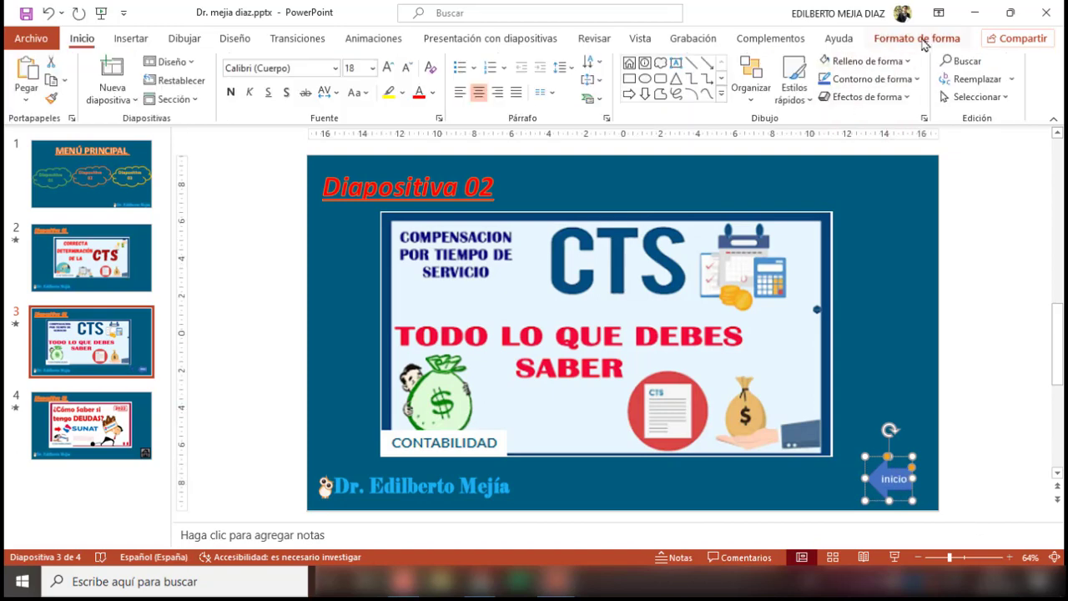
- Give the inicio arrow an orange shape style
{"action": "left_click", "coordinate": [917, 39]}
{"action": "left_click", "coordinate": [375, 93]}
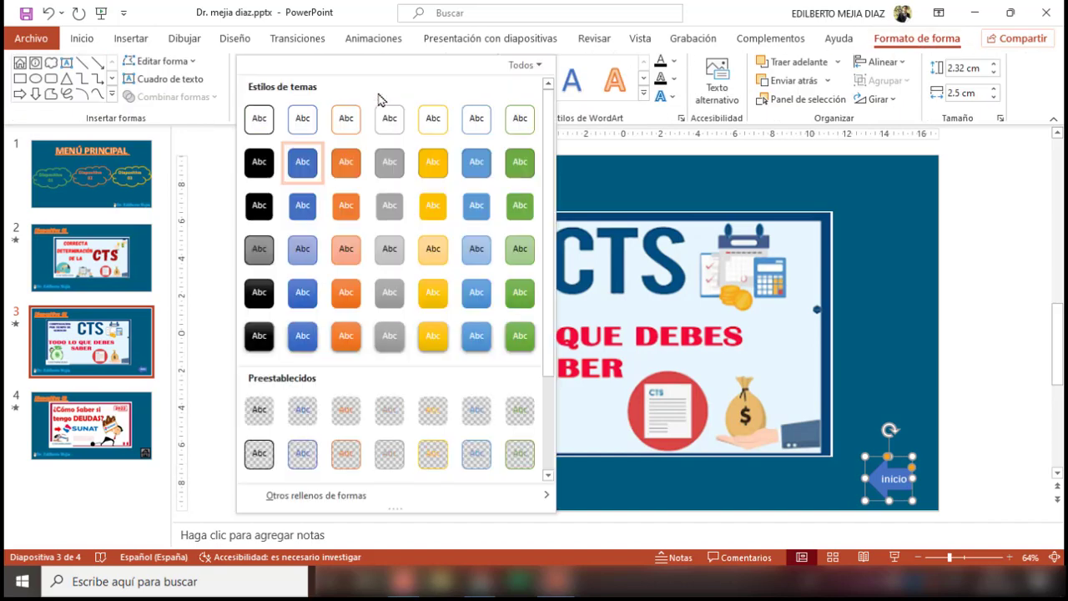
{"action": "left_click", "coordinate": [348, 162]}
- Hyperlink the inicio arrow to the first slide, MENÚ PRINCIPAL
{"action": "right_click", "coordinate": [879, 474]}
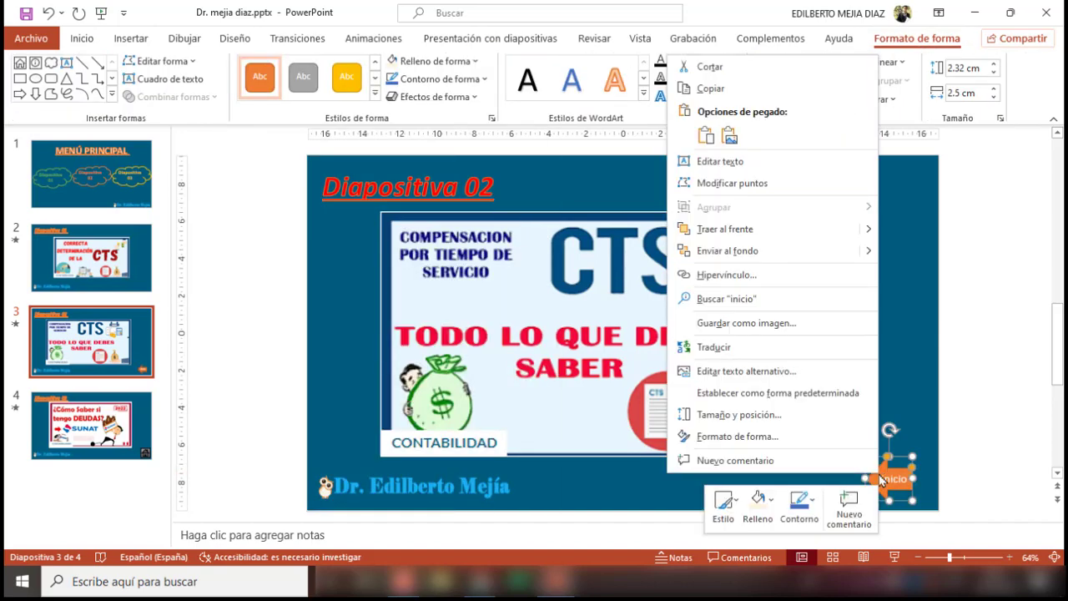
{"action": "left_click", "coordinate": [774, 277]}
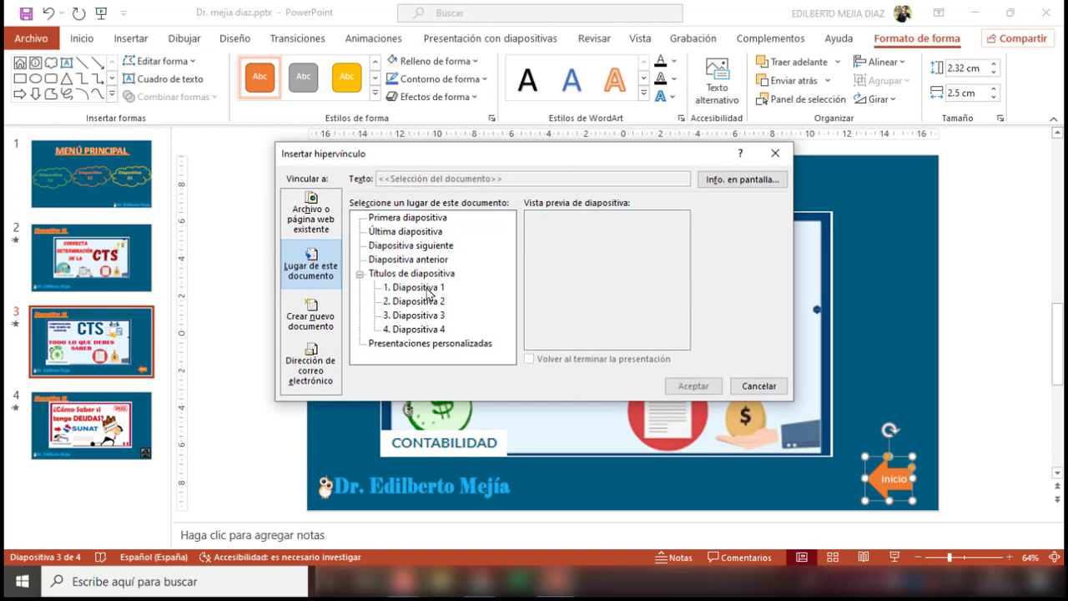
{"action": "left_click", "coordinate": [408, 219]}
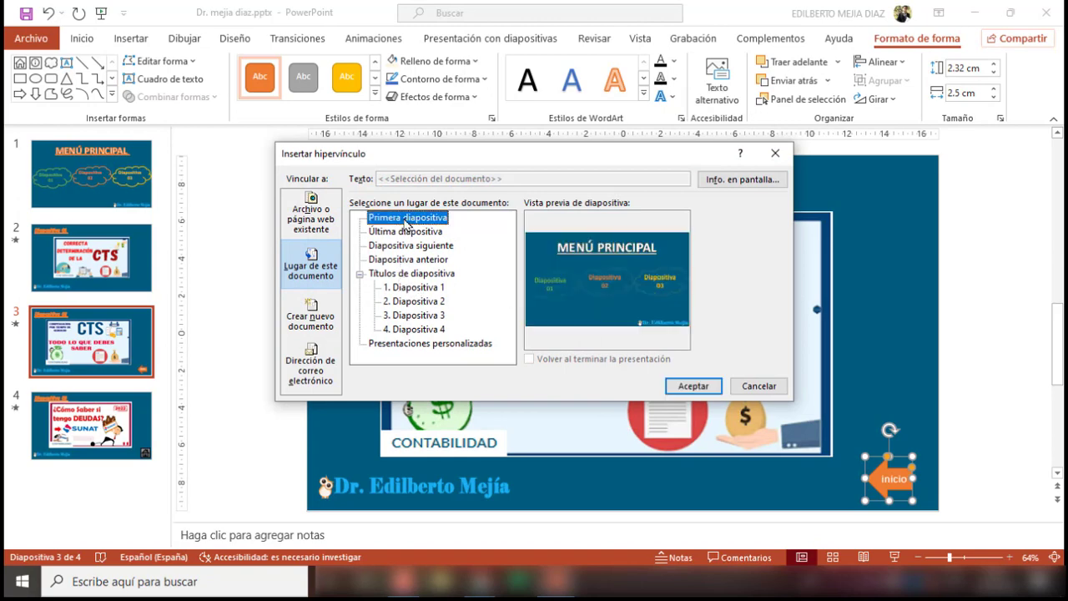
{"action": "left_click", "coordinate": [696, 385]}
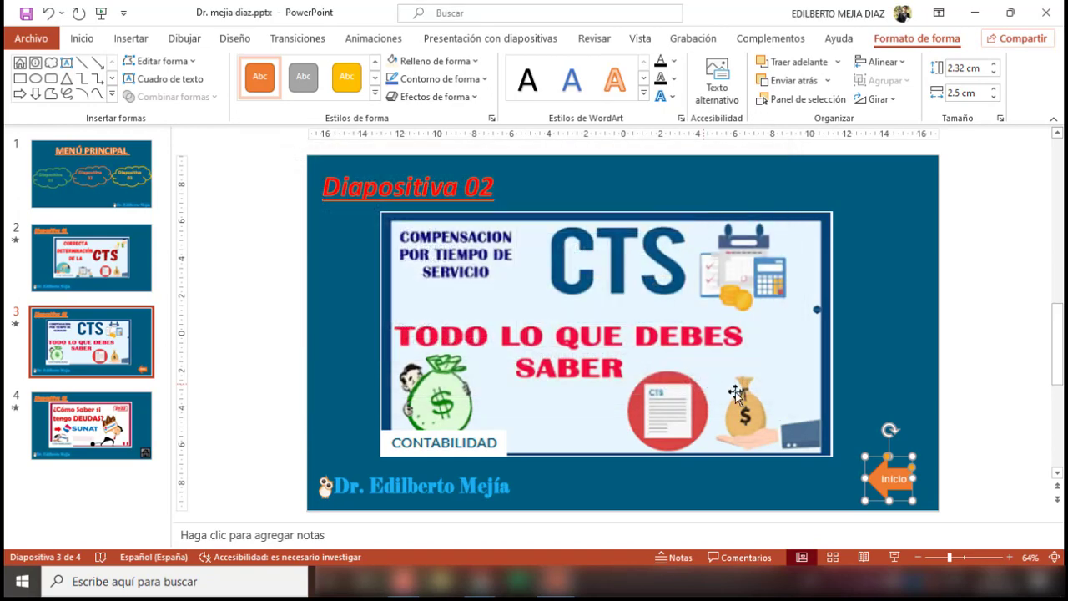
- Copy the grey home button from slide 4 onto slide 2, then go back to the menu slide
{"action": "left_click", "coordinate": [160, 411]}
{"action": "left_click", "coordinate": [141, 434]}
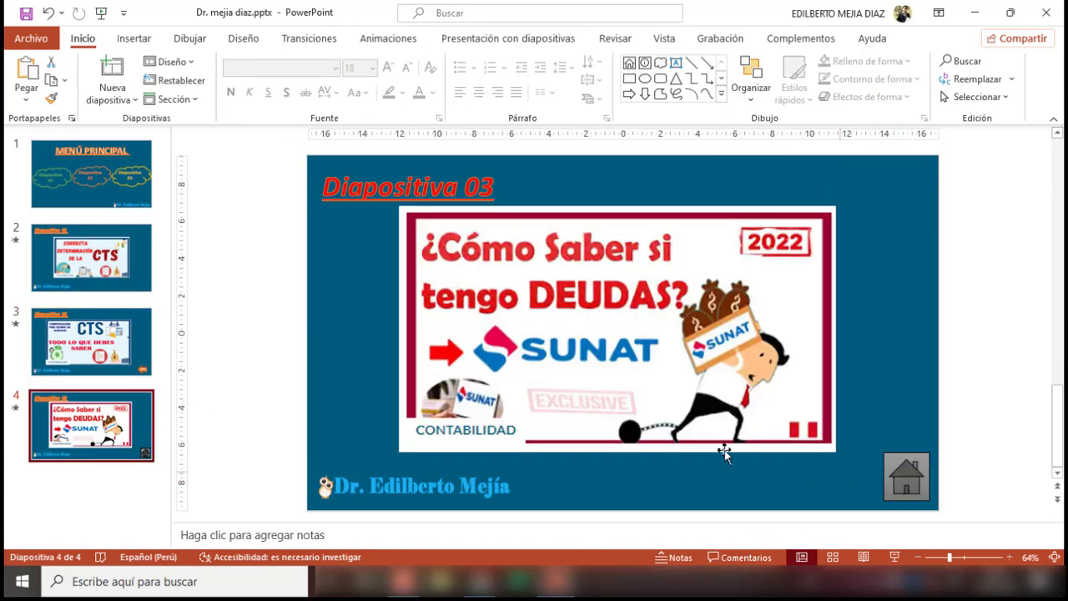
{"action": "left_click", "coordinate": [140, 359]}
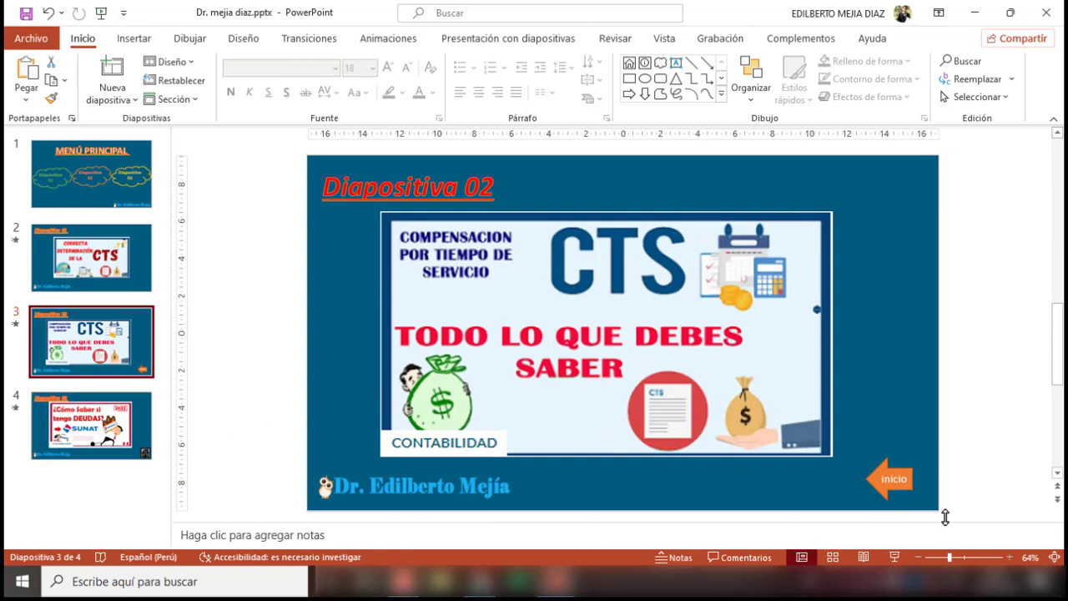
{"action": "left_click", "coordinate": [107, 443]}
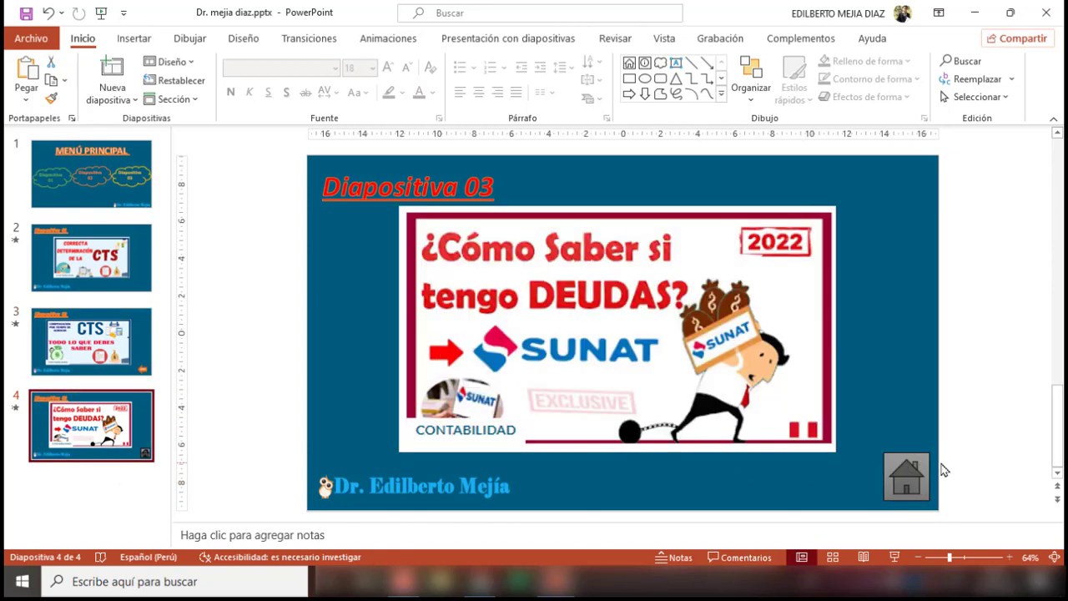
{"action": "left_click", "coordinate": [906, 474]}
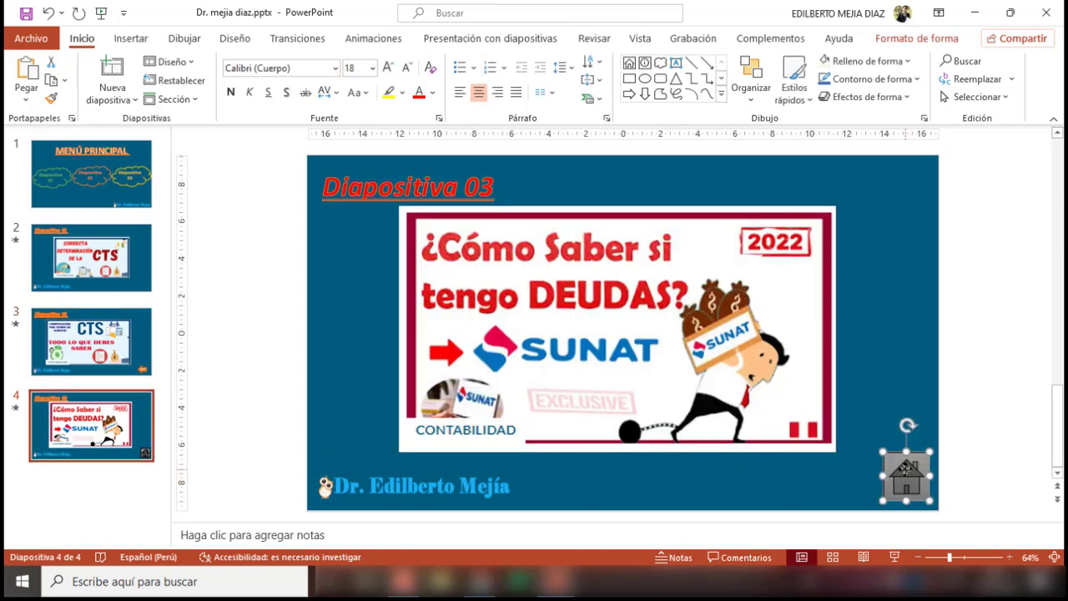
{"action": "left_click", "coordinate": [131, 267]}
{"action": "key", "text": "ctrl+v"}
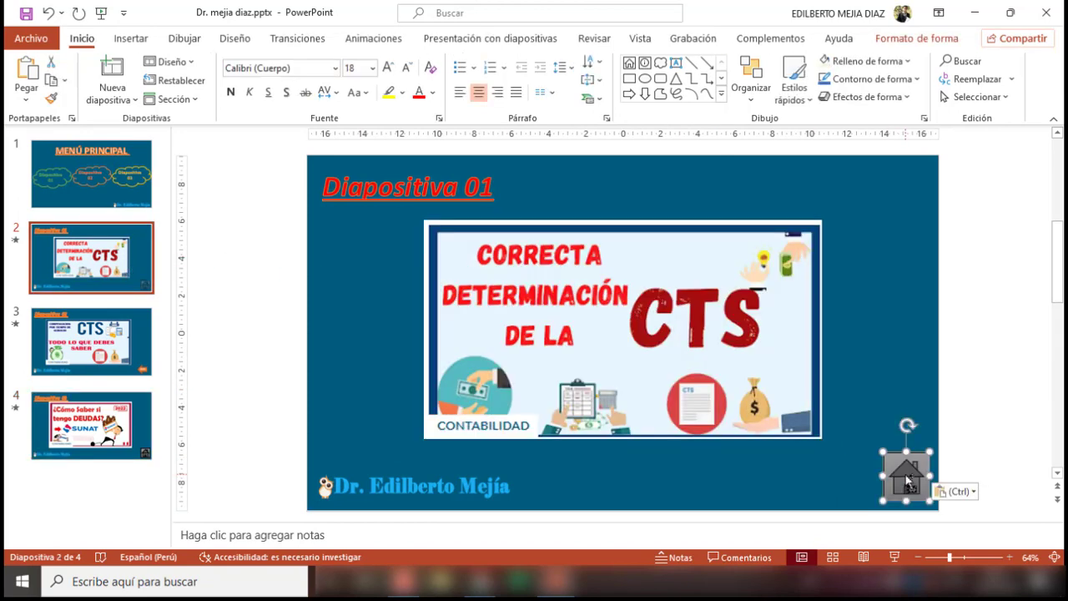
{"action": "left_click", "coordinate": [967, 377]}
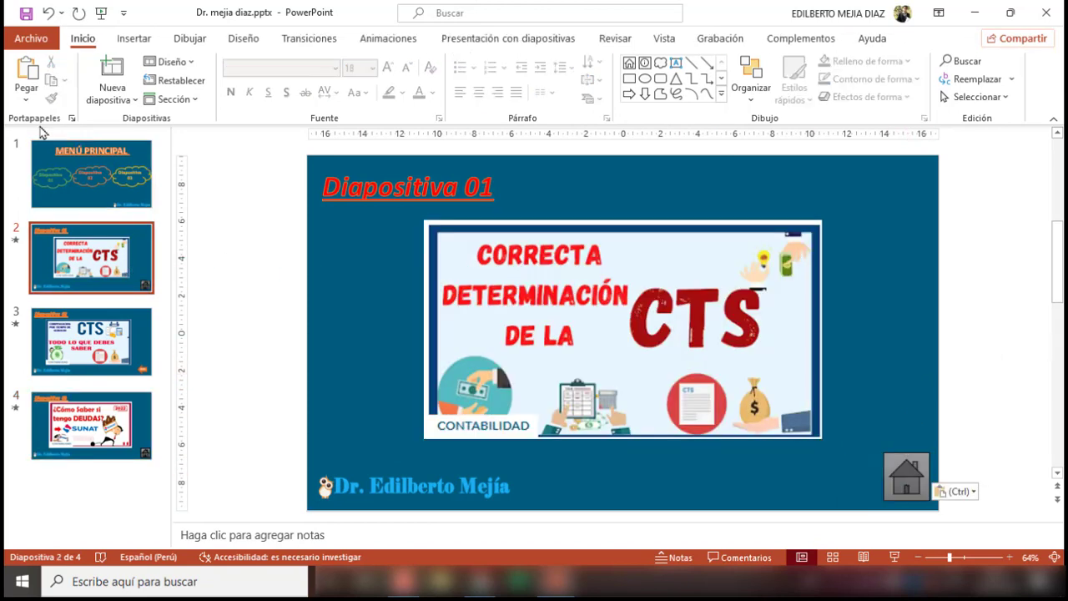
{"action": "left_click", "coordinate": [88, 157]}
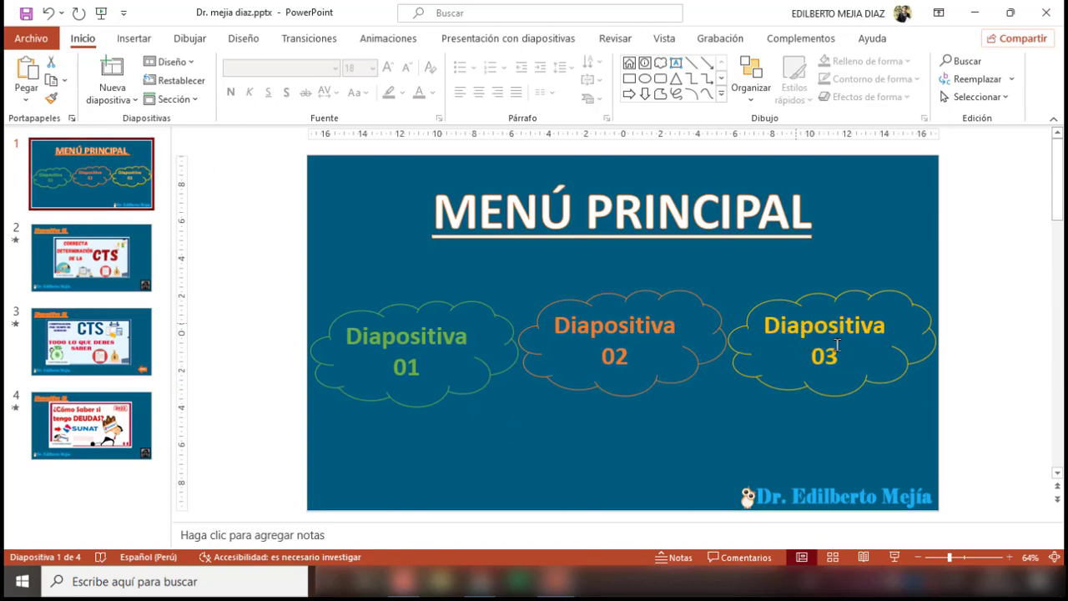
- In the slide show, follow clouds 01, 02 and 03 and return via the home and inicio buttons
{"action": "left_click", "coordinate": [894, 558]}
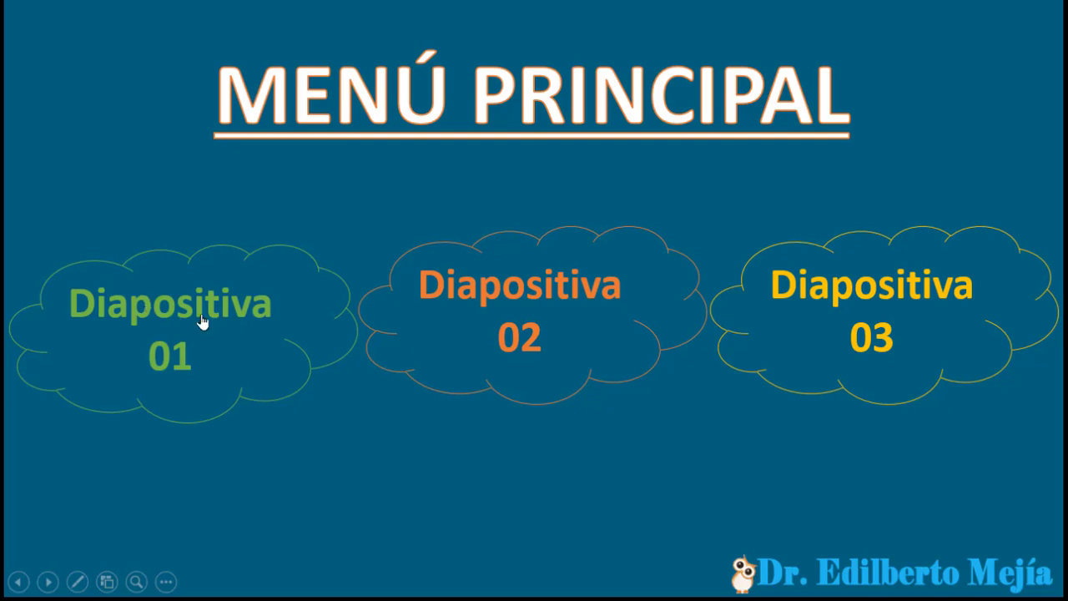
{"action": "left_click", "coordinate": [227, 328]}
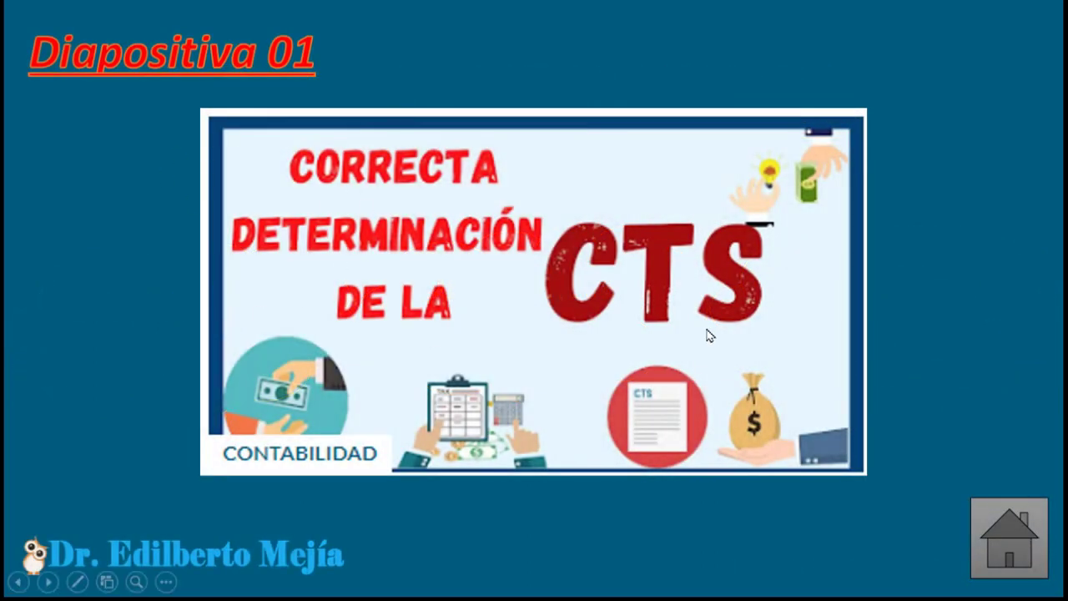
{"action": "left_click", "coordinate": [1020, 538]}
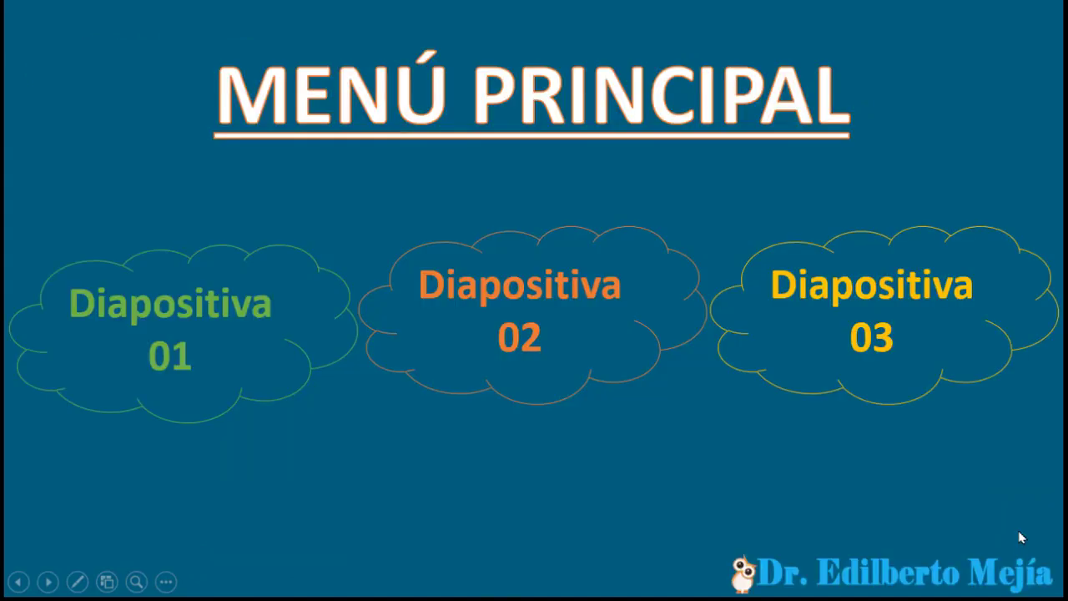
{"action": "left_click", "coordinate": [546, 296]}
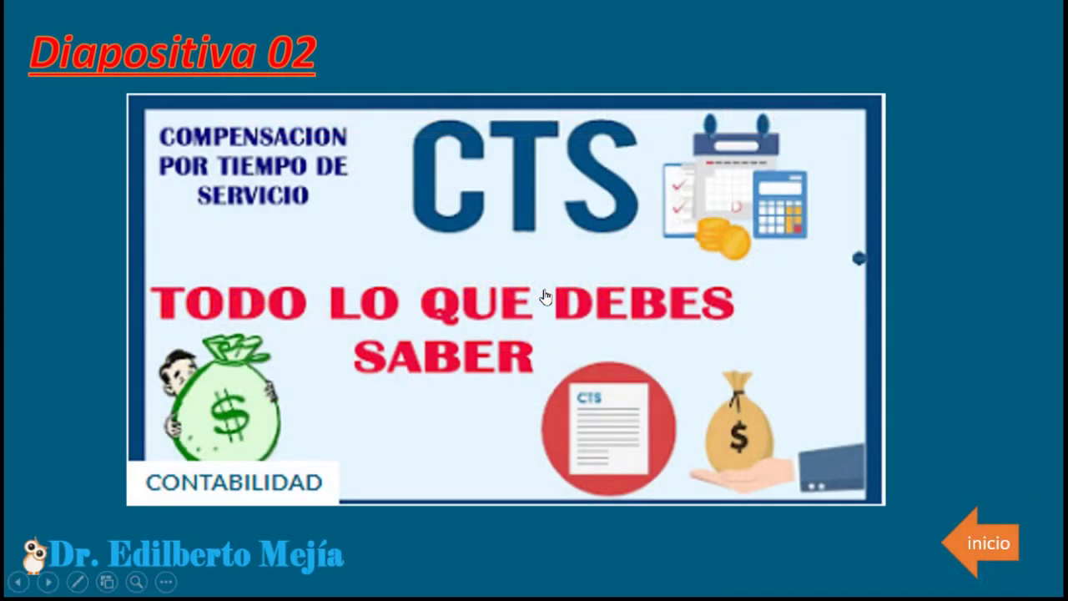
{"action": "left_click", "coordinate": [984, 547]}
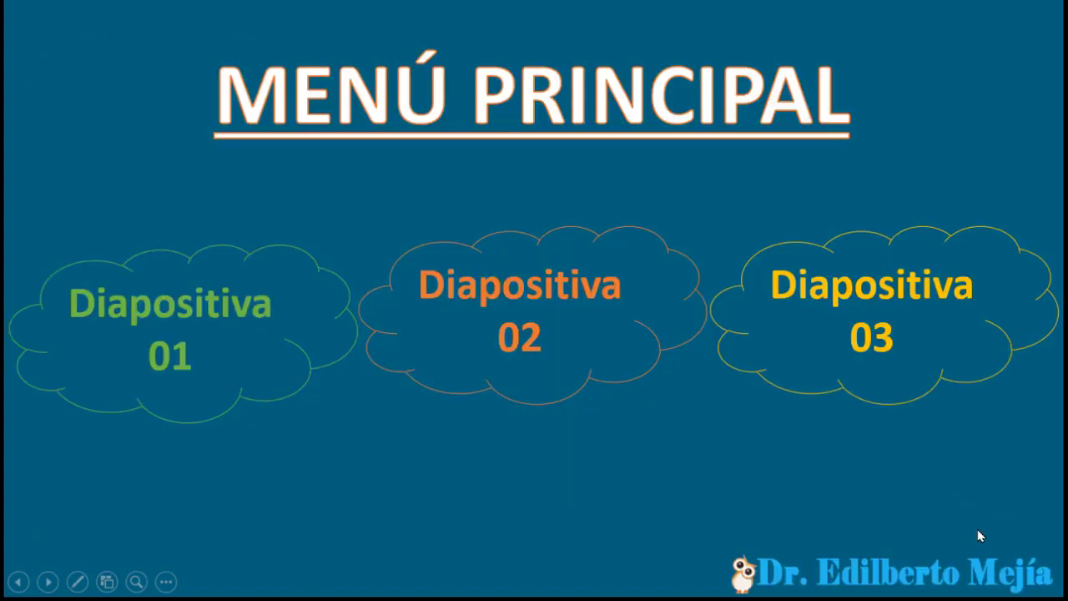
{"action": "left_click", "coordinate": [896, 327]}
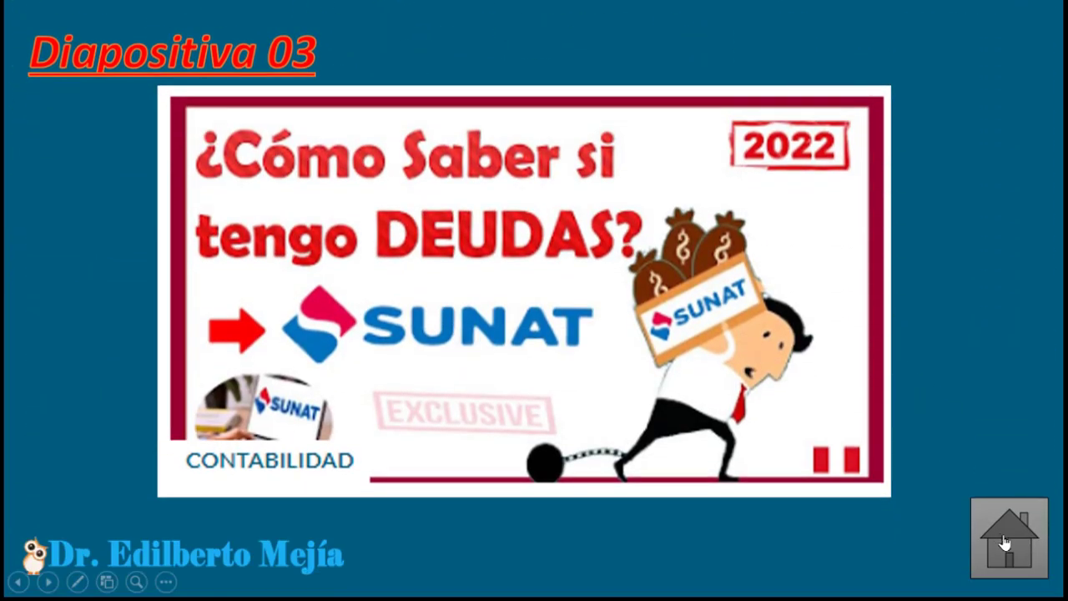
{"action": "key", "text": "Escape"}
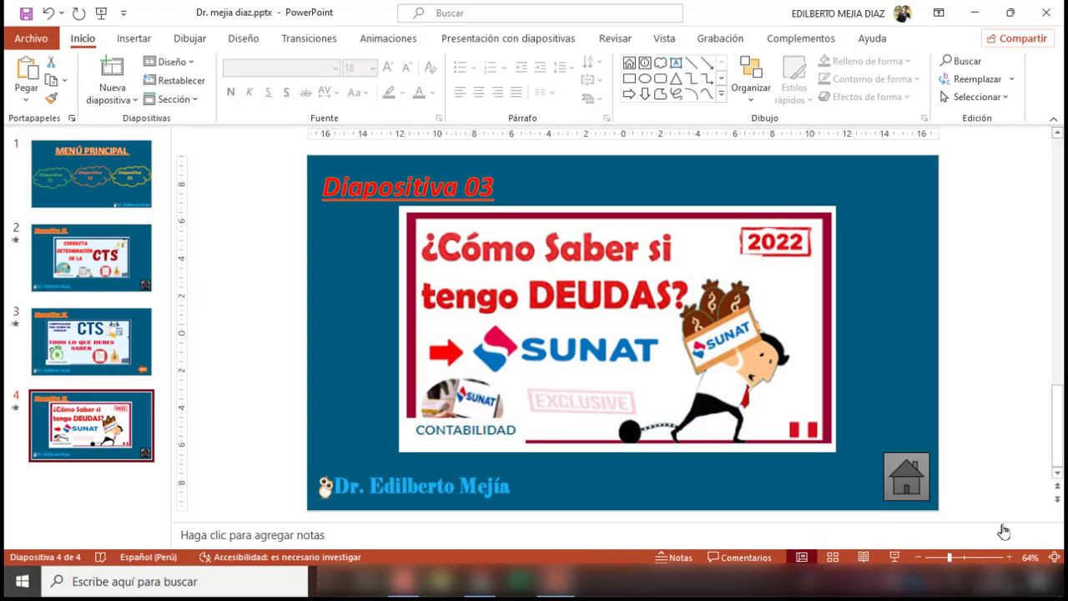